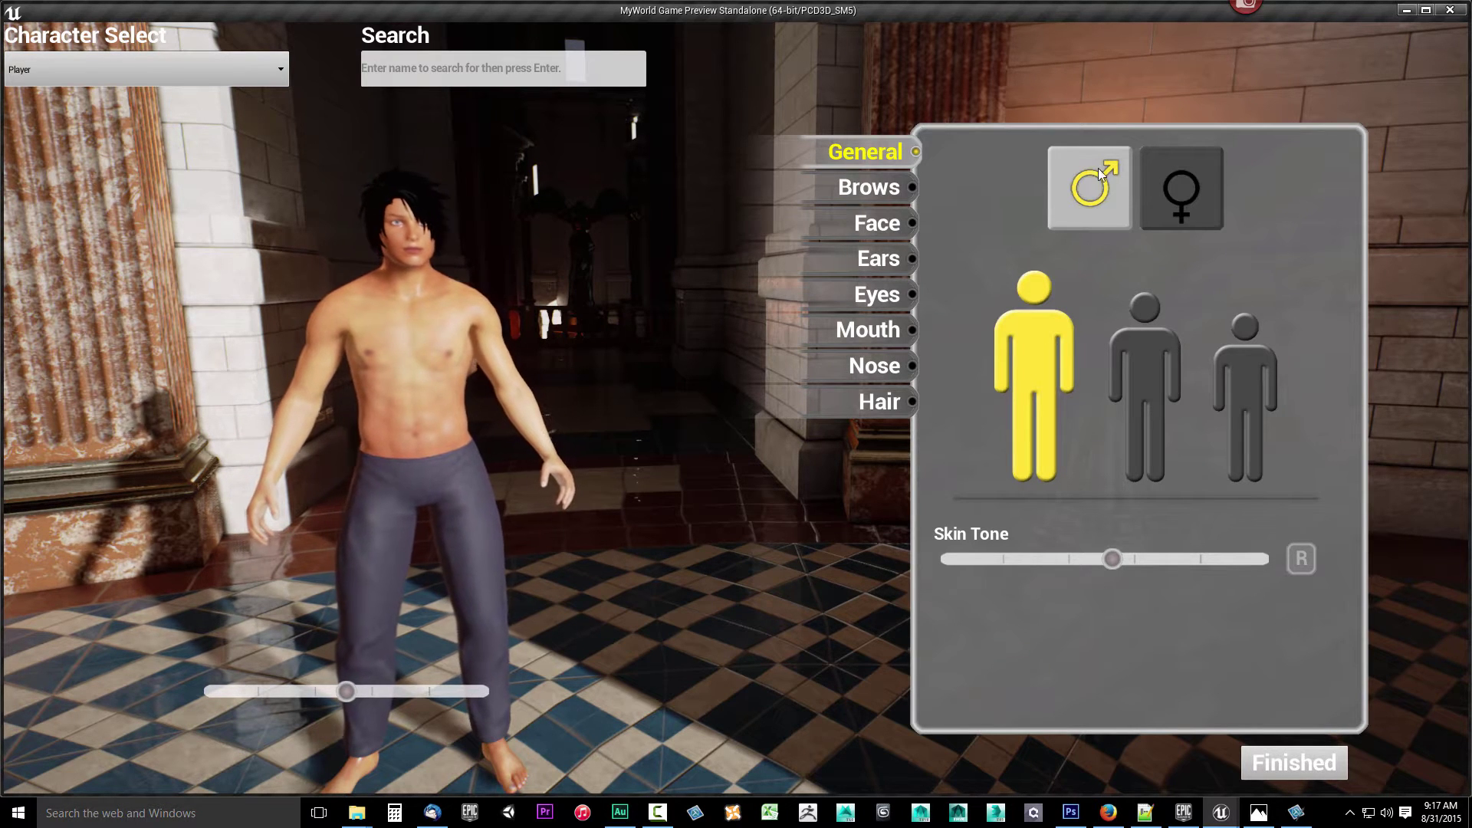
# Step: Toggle between the male and female models several times, ending on the female character
pyautogui.click(1198, 186)
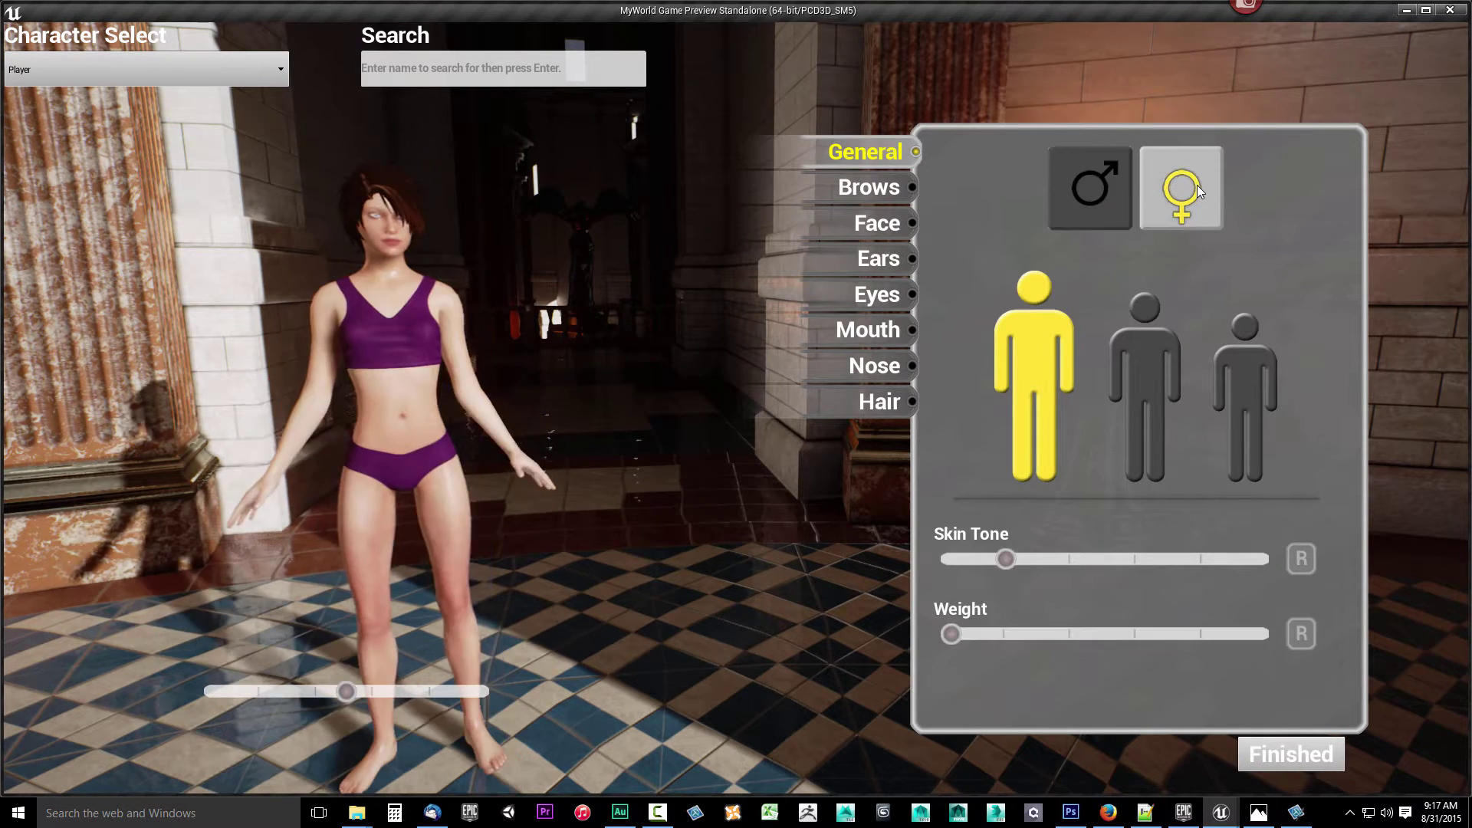
pyautogui.click(1087, 192)
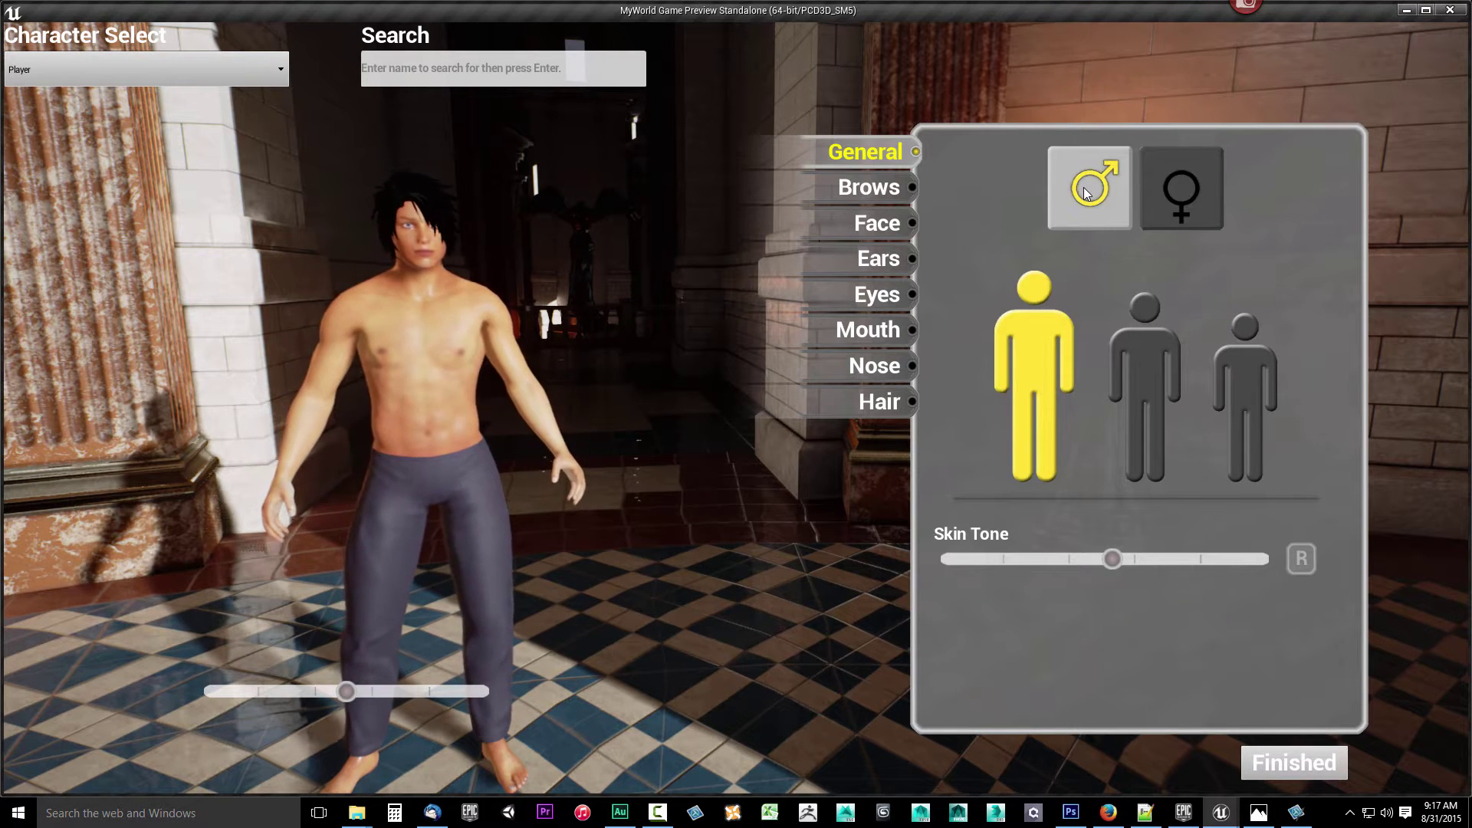
pyautogui.click(1182, 188)
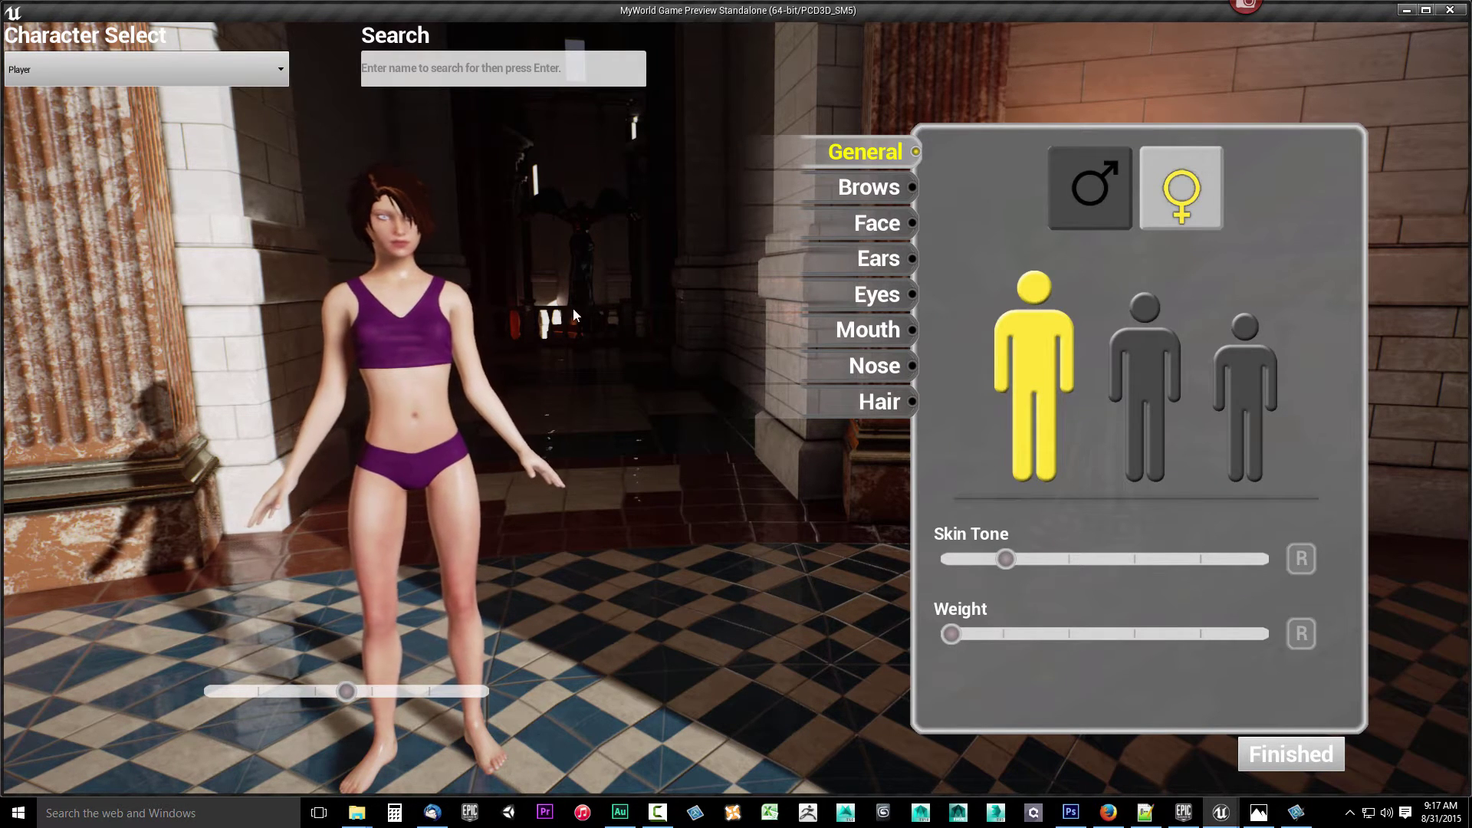
pyautogui.click(1062, 203)
pyautogui.click(1152, 199)
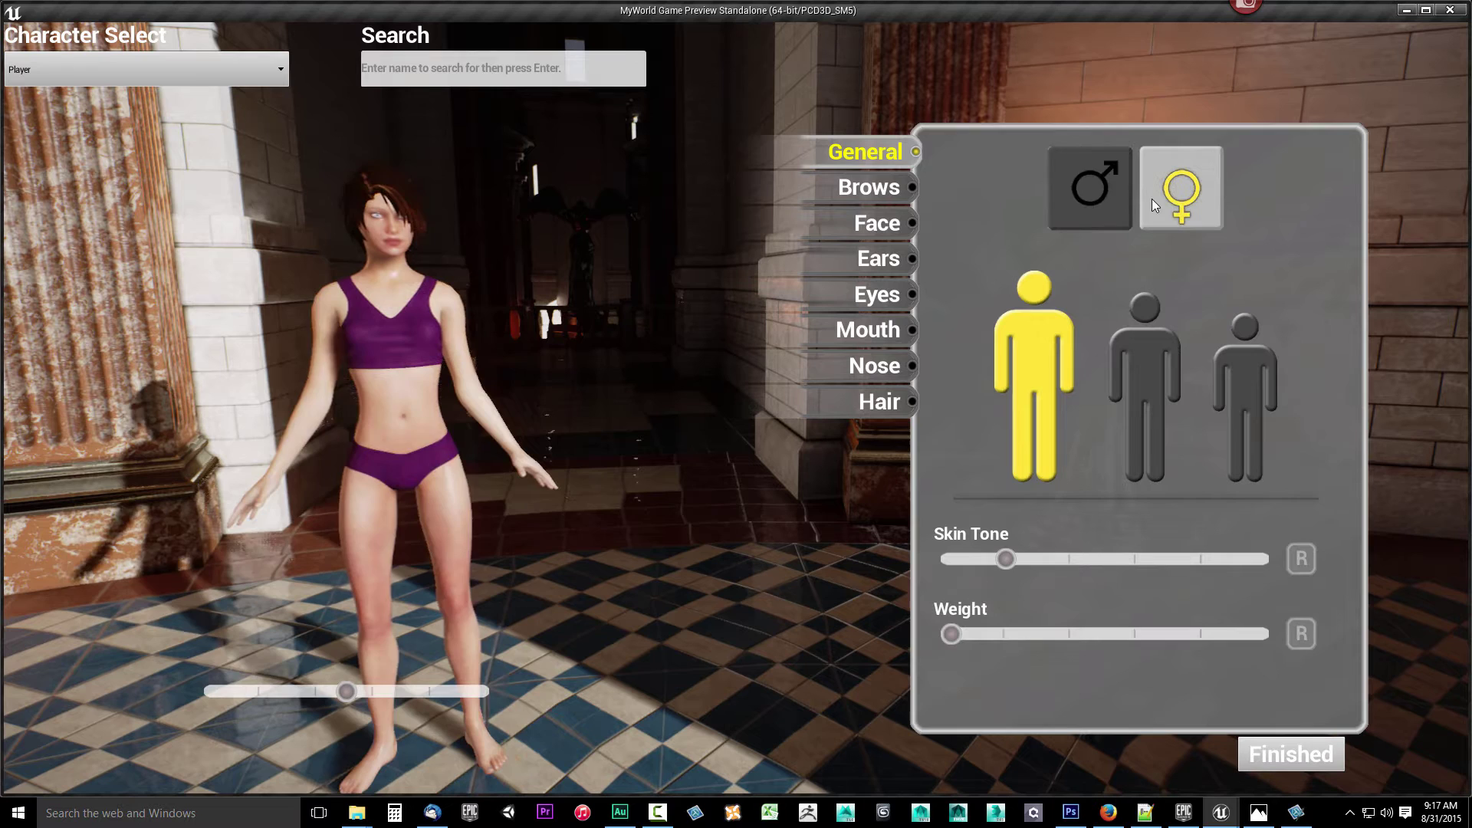
pyautogui.click(1064, 196)
pyautogui.click(1153, 201)
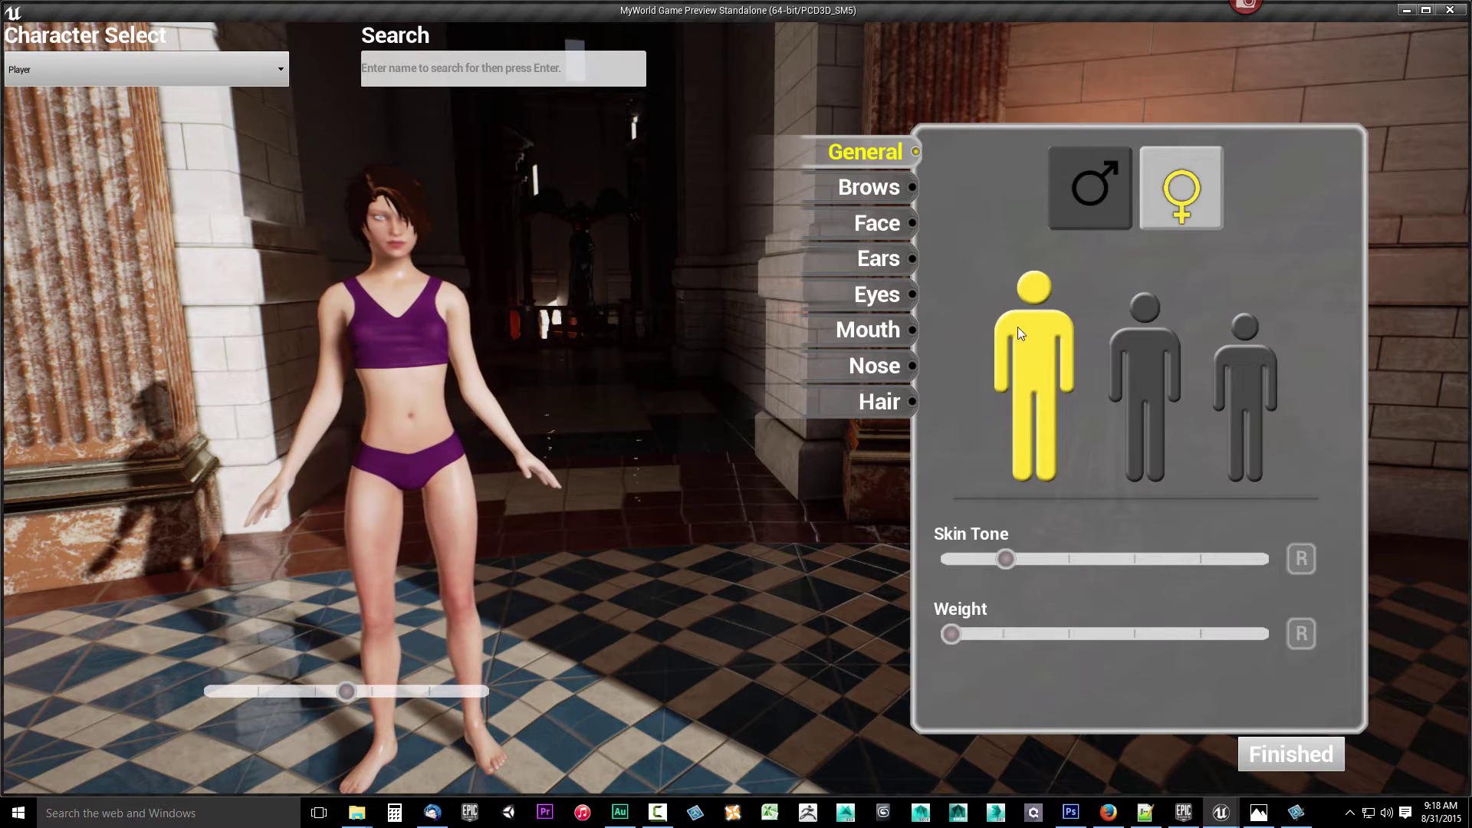
# Step: Cycle the female through the second, third and first body types, ending on the first
pyautogui.click(1139, 371)
pyautogui.click(1230, 385)
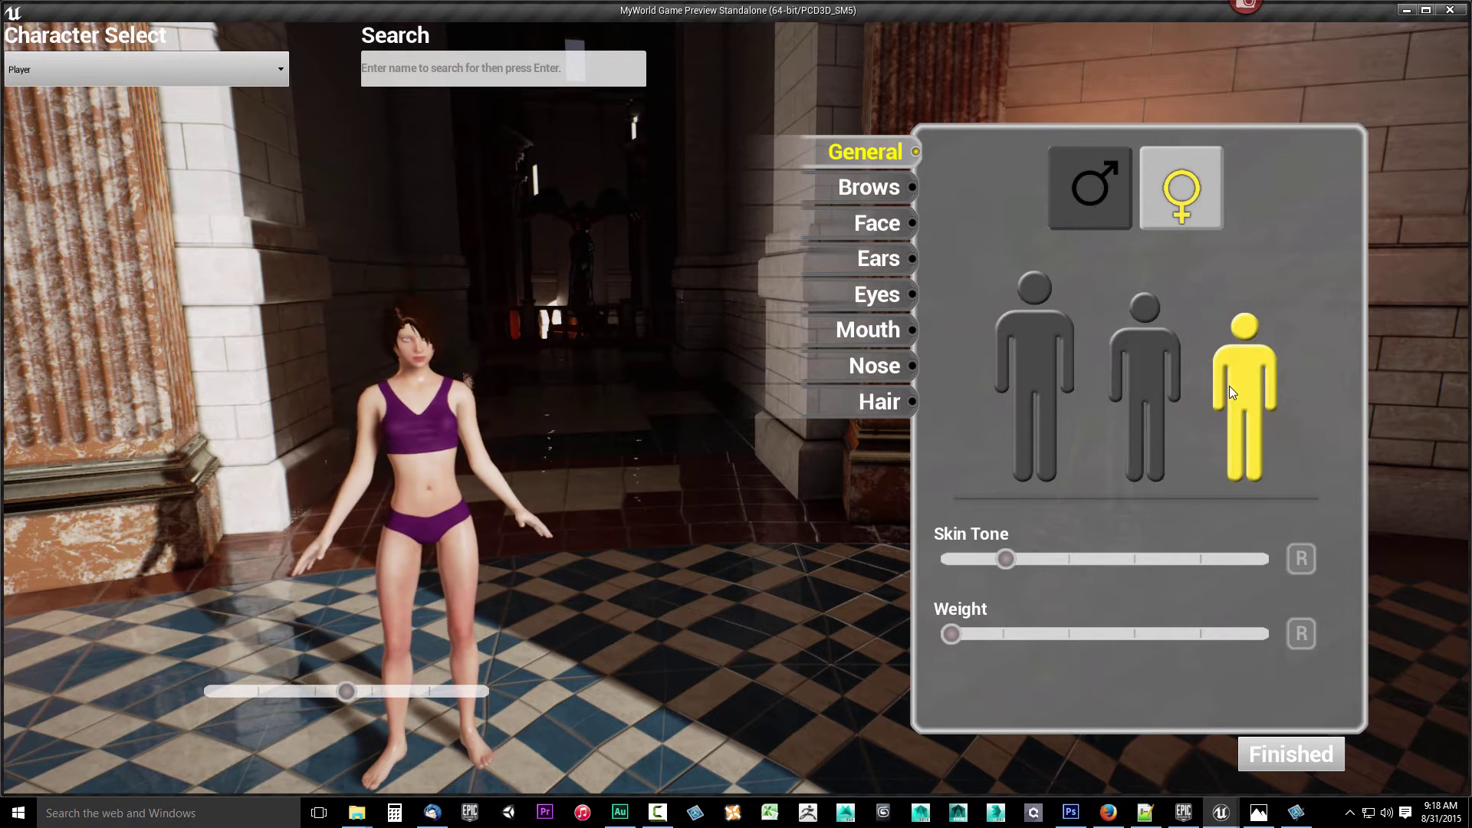
pyautogui.click(1136, 359)
pyautogui.click(1048, 336)
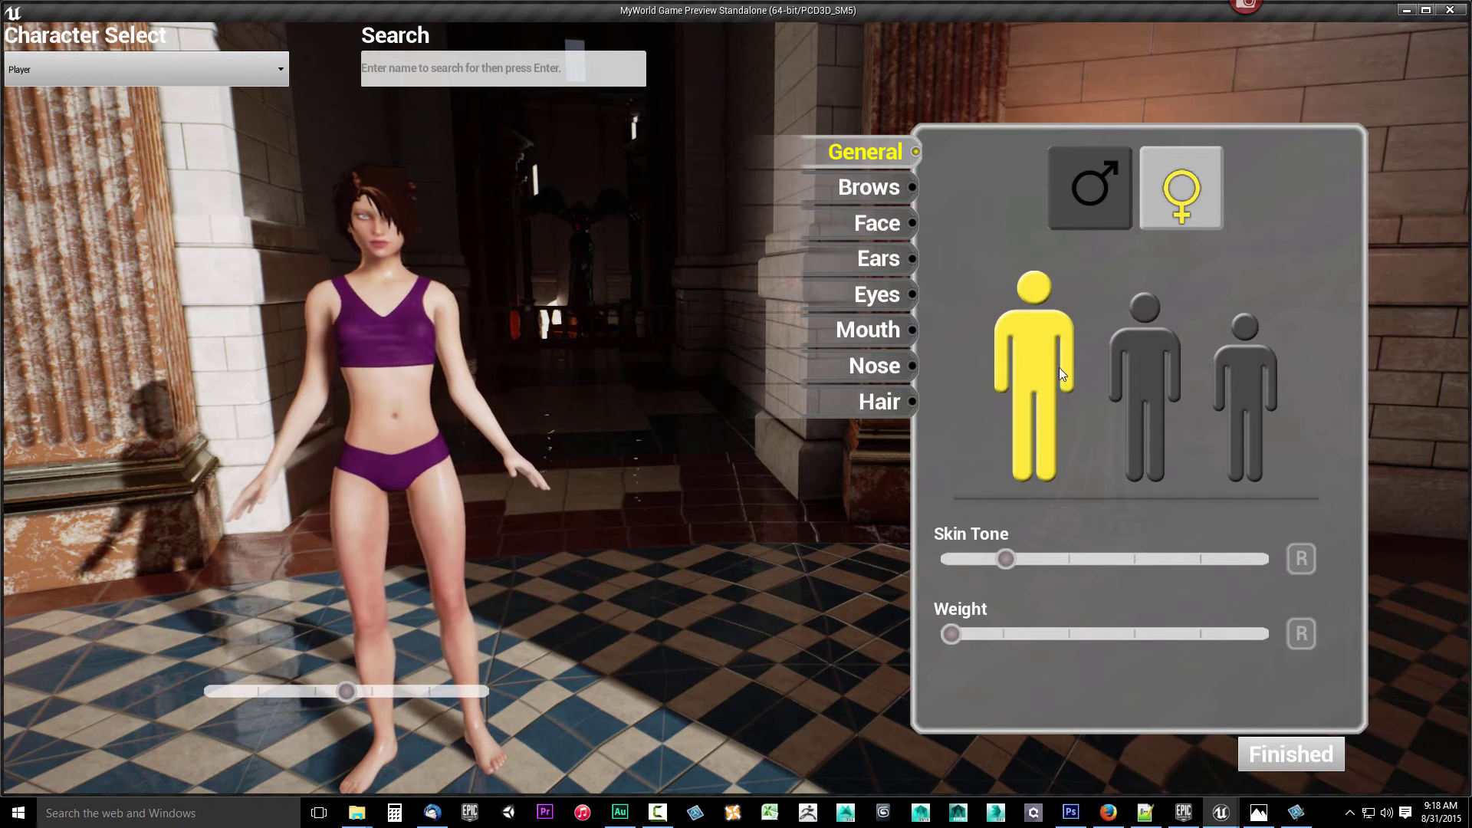
pyautogui.click(1130, 387)
pyautogui.click(1036, 353)
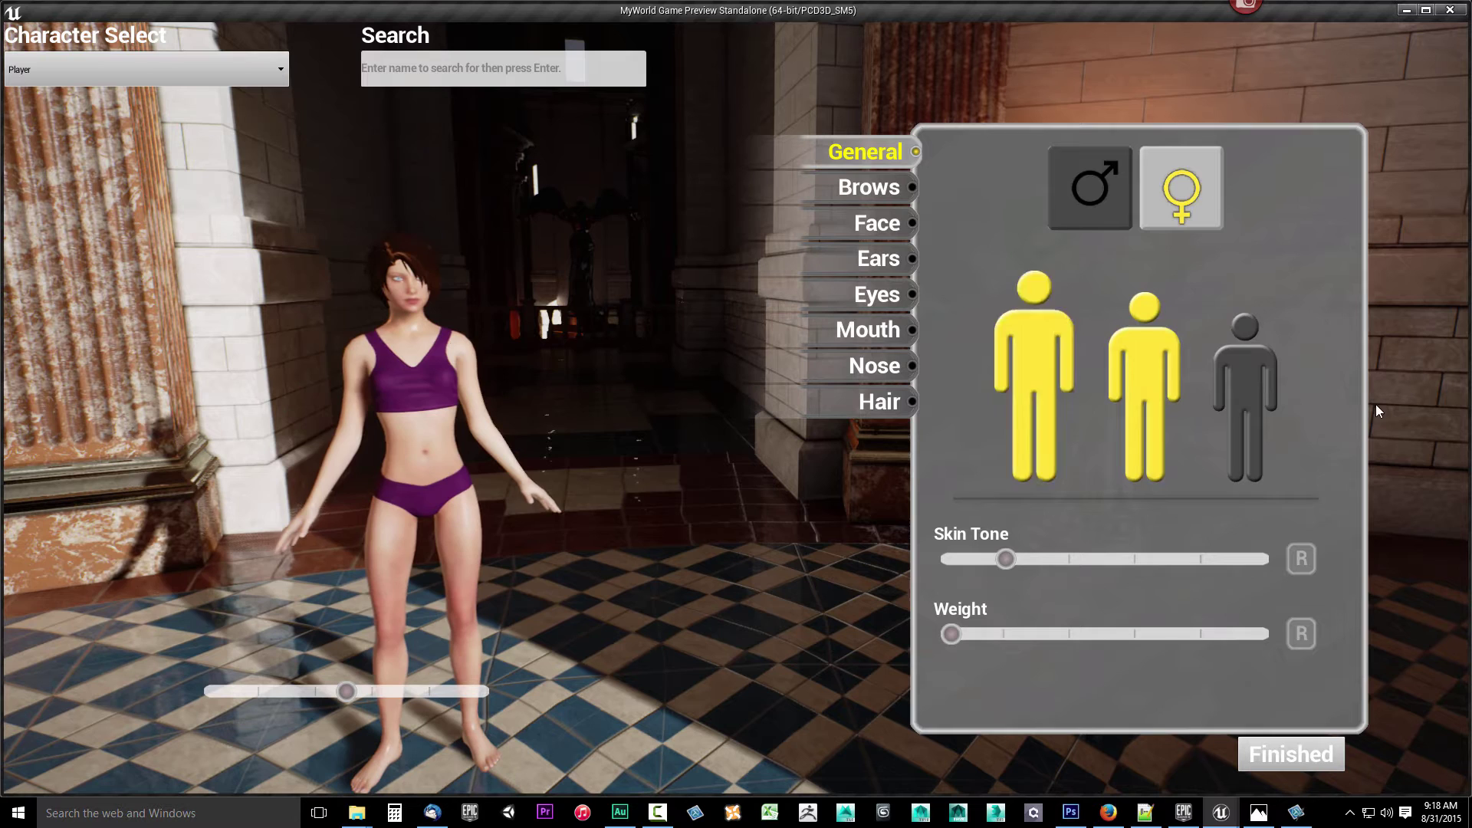
pyautogui.click(1244, 374)
pyautogui.click(1005, 356)
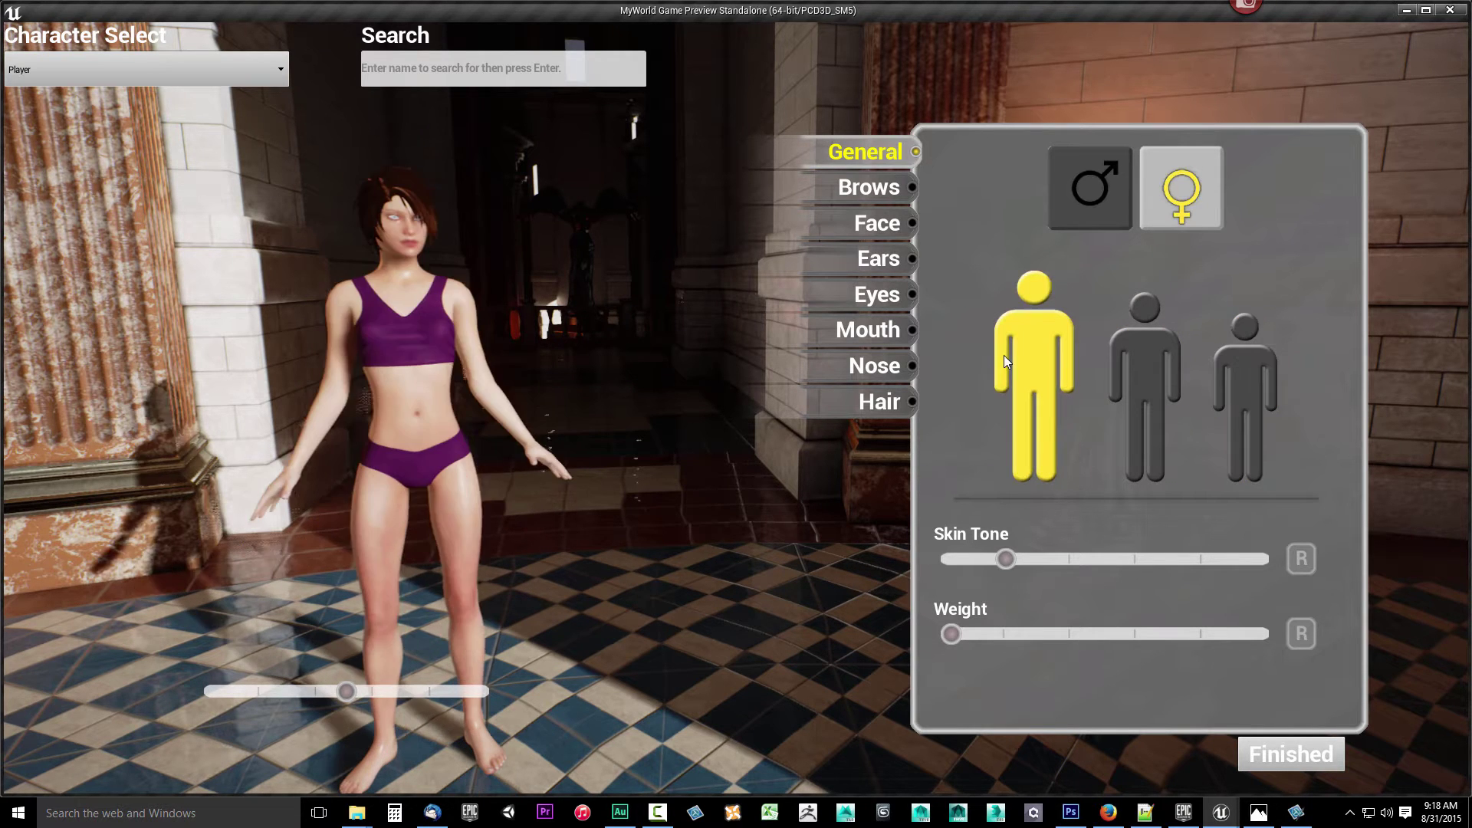
# Step: Switch to the male and try each body type, ending on the bulkier first build
pyautogui.click(1089, 206)
pyautogui.click(1139, 363)
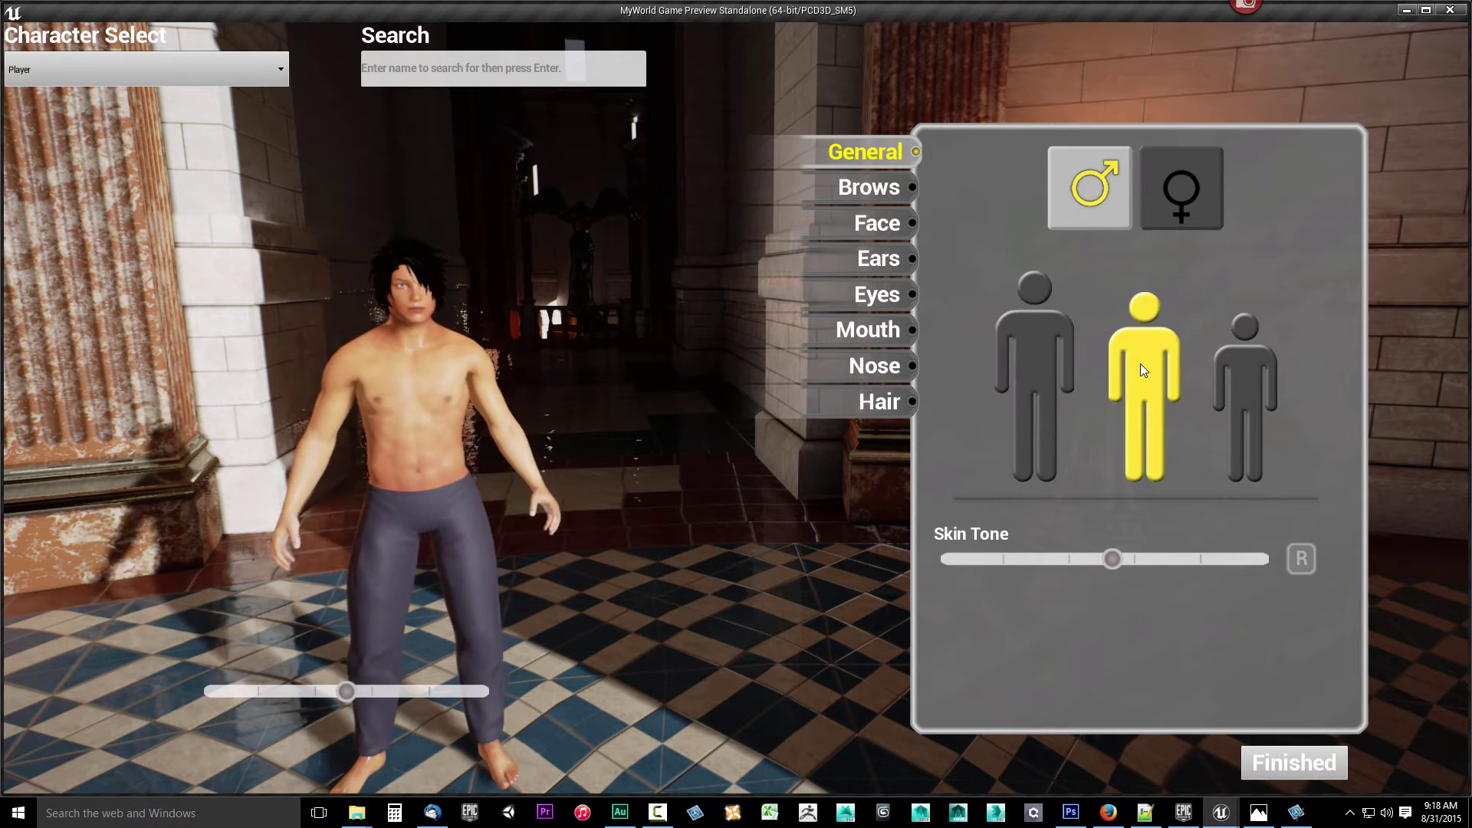
pyautogui.click(1063, 357)
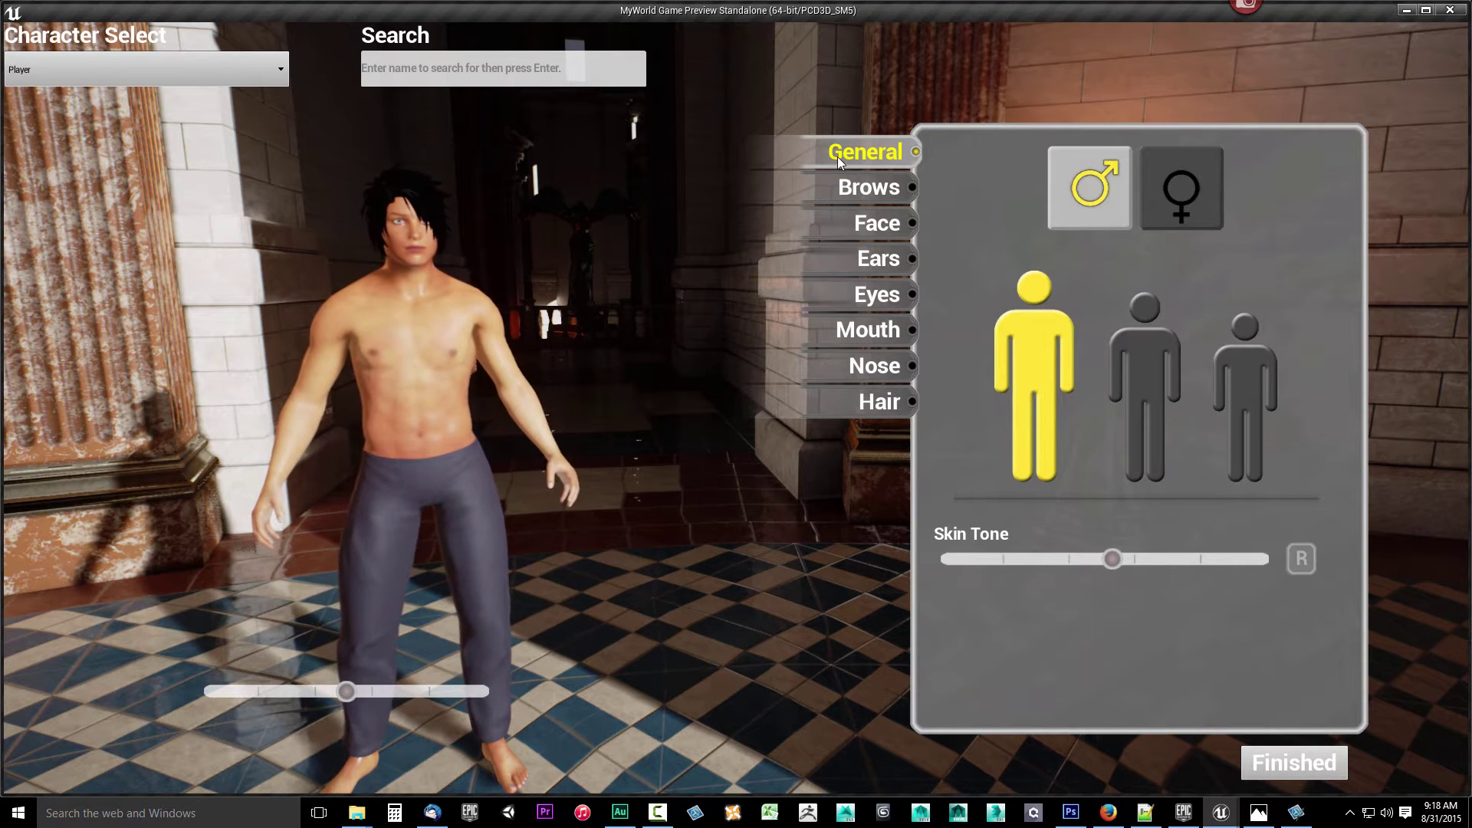
pyautogui.click(1172, 381)
pyautogui.click(1236, 396)
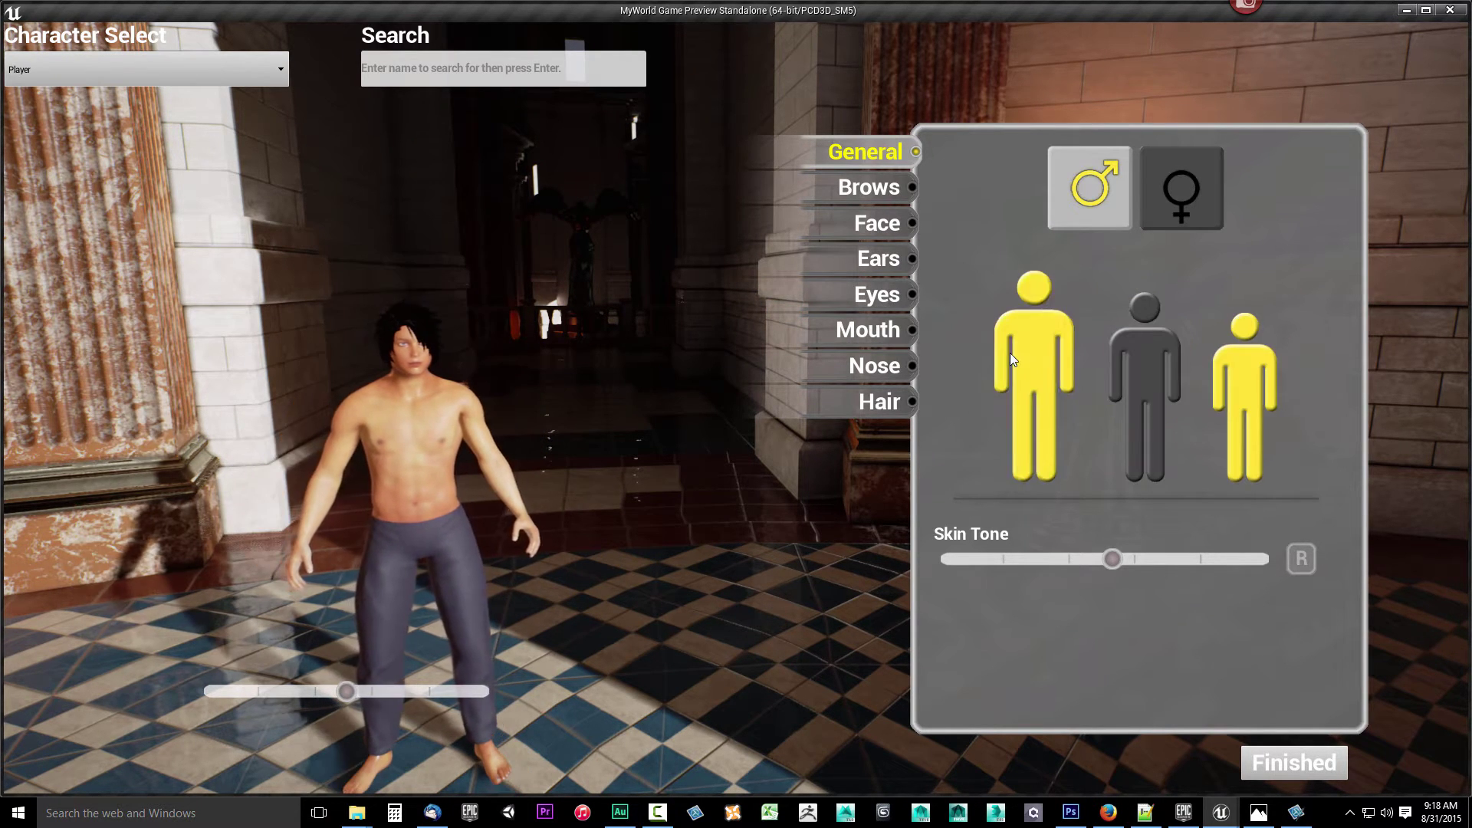
pyautogui.click(1008, 349)
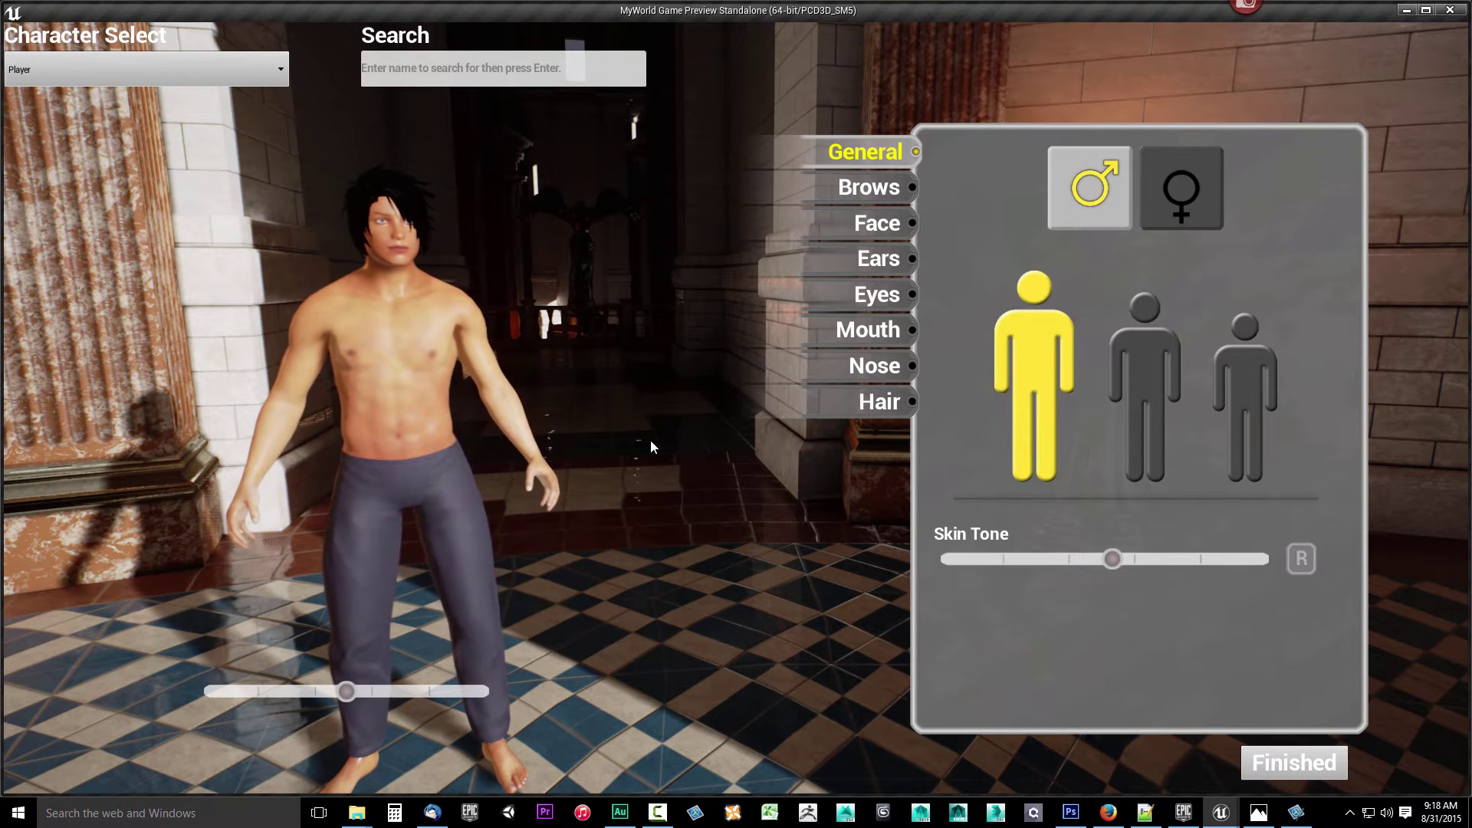
pyautogui.click(1235, 385)
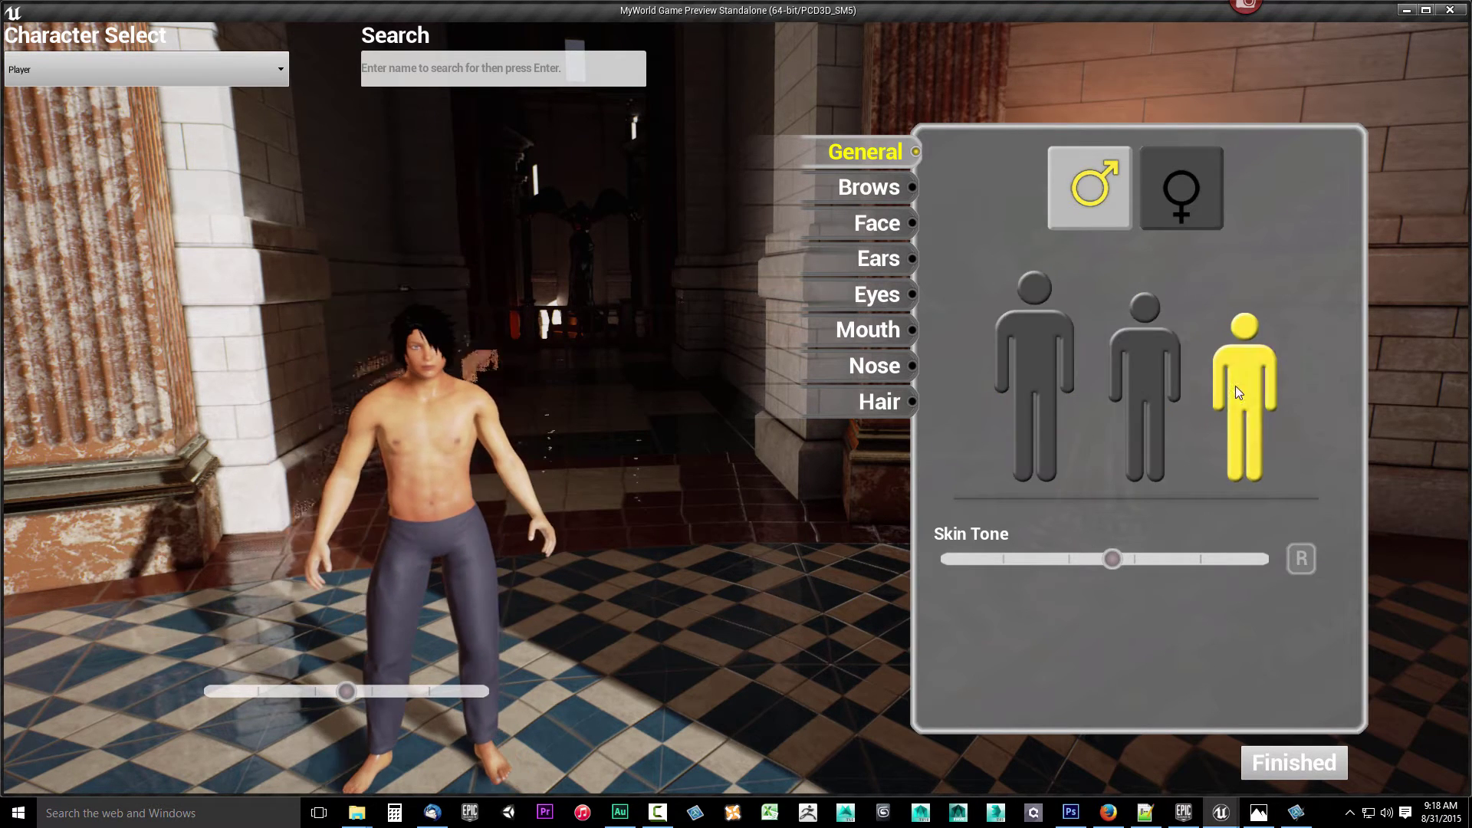
pyautogui.click(1011, 354)
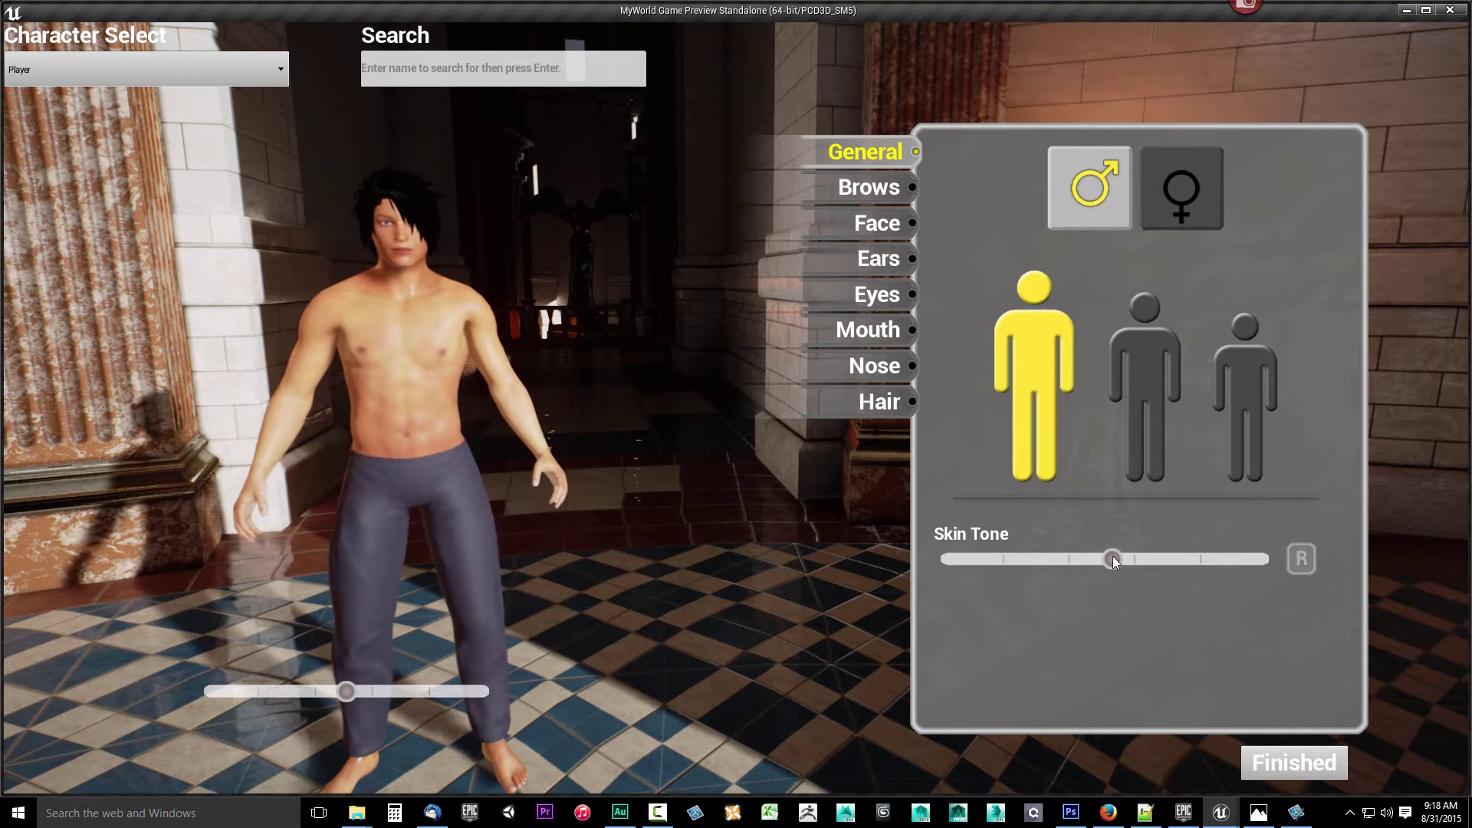
# Step: Lighten the male's Skin Tone slightly, then push it far toward the dark end
pyautogui.moveTo(1113, 560); pyautogui.dragTo(1066, 558)
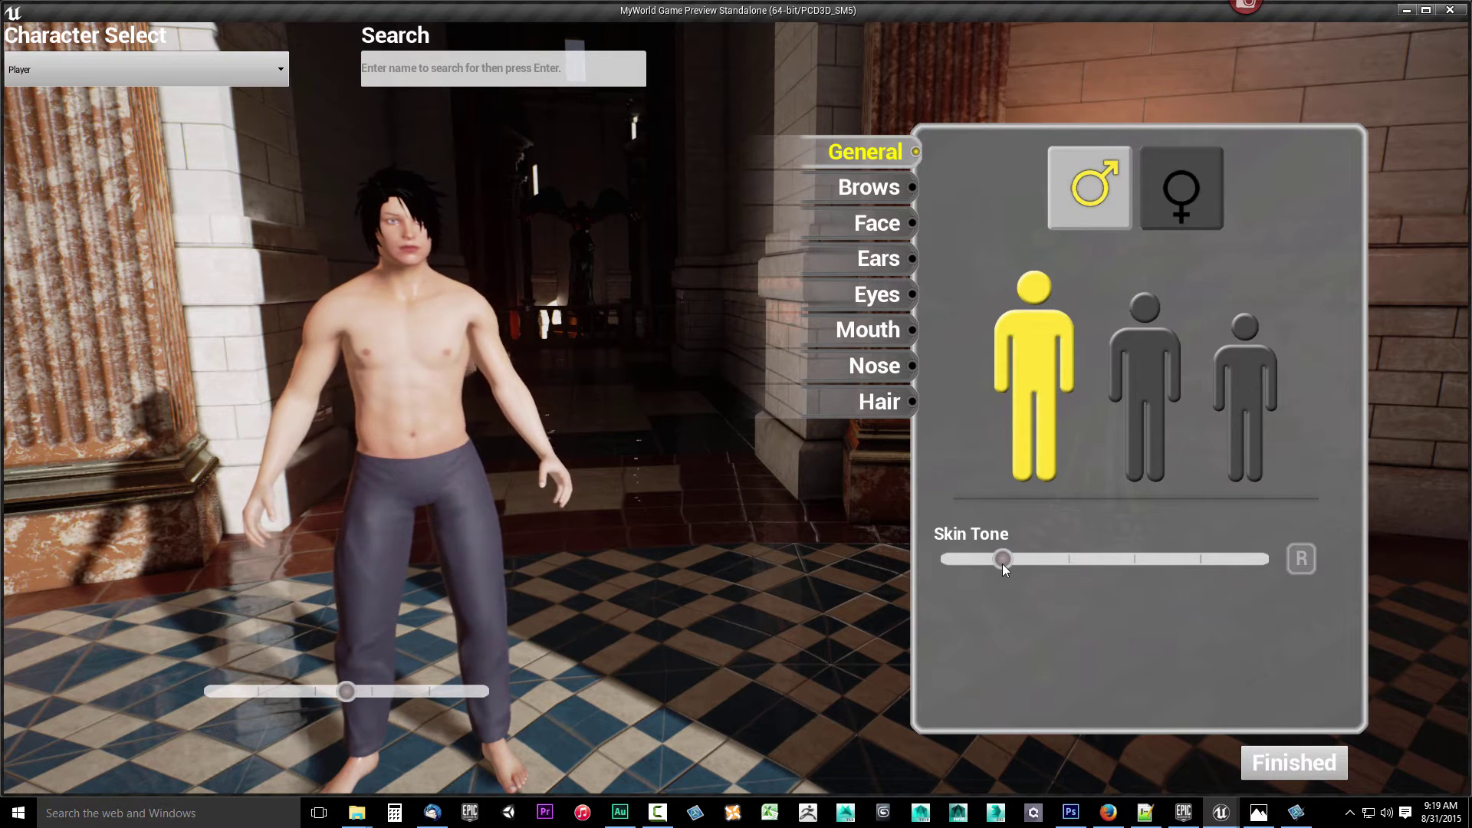
pyautogui.moveTo(1003, 561); pyautogui.dragTo(1157, 561)
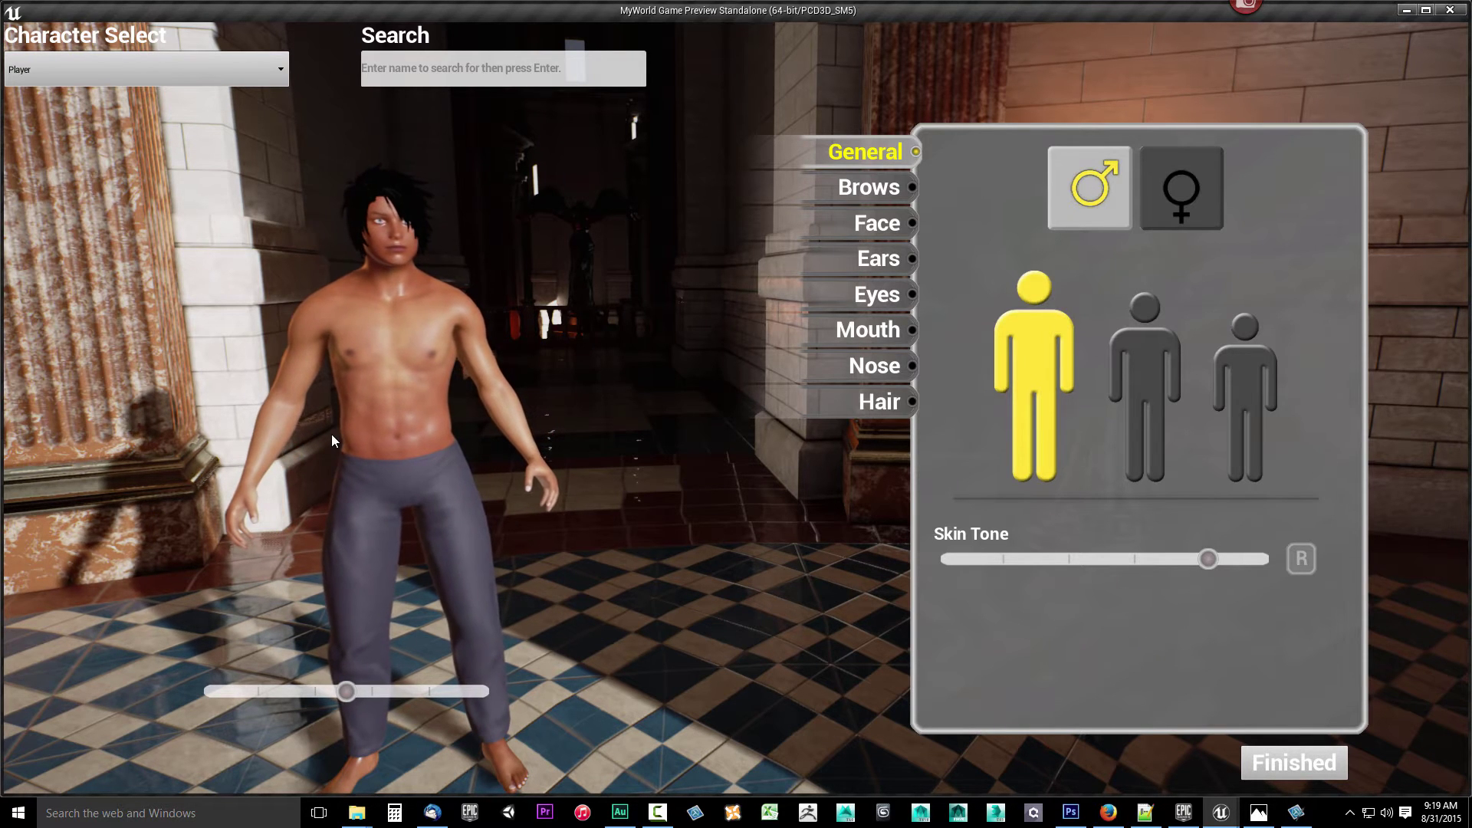
# Step: Give the male the middle, stockier body type and the female the slim third build
pyautogui.click(1112, 406)
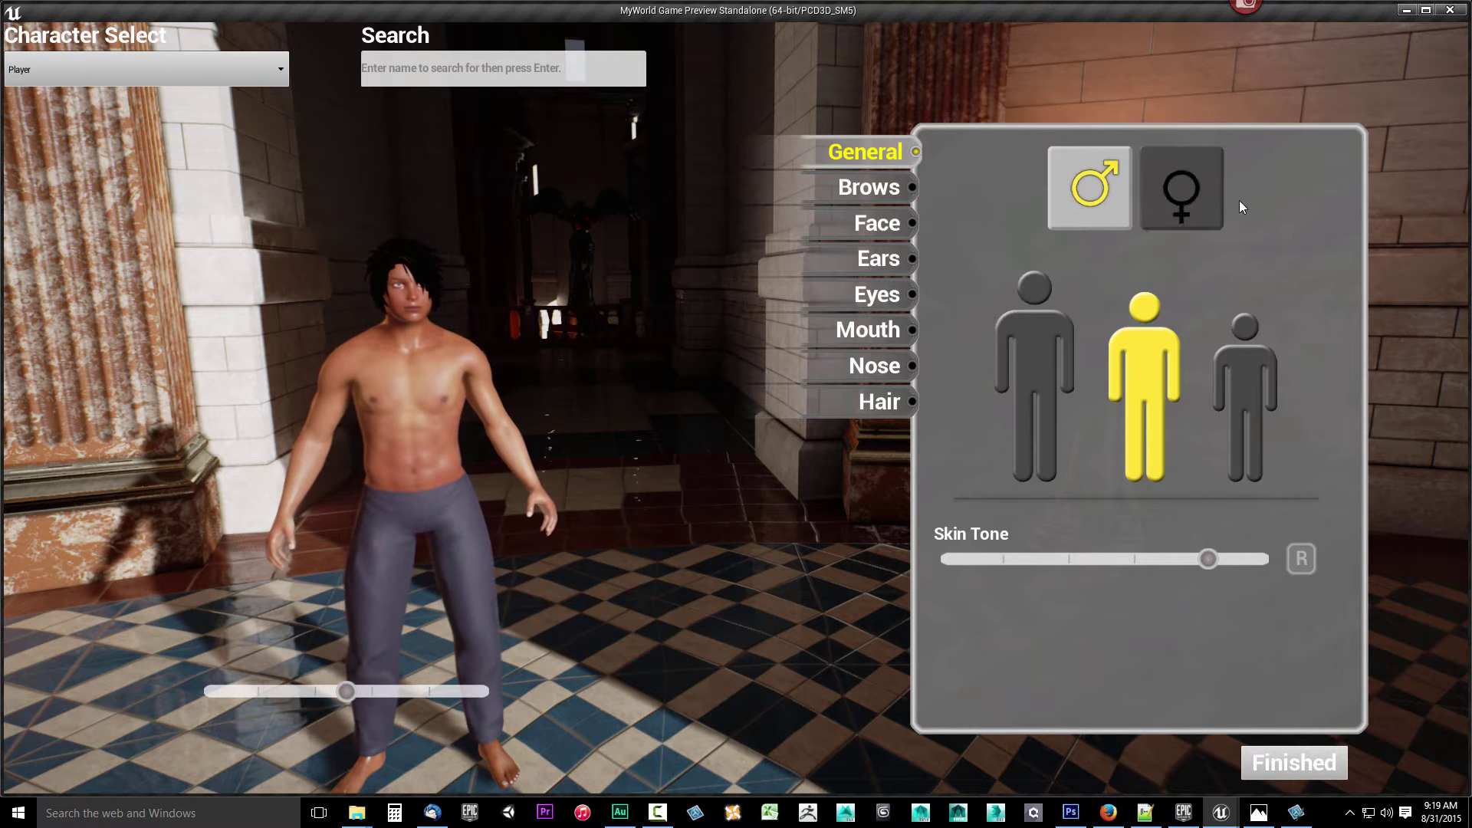
pyautogui.click(1178, 189)
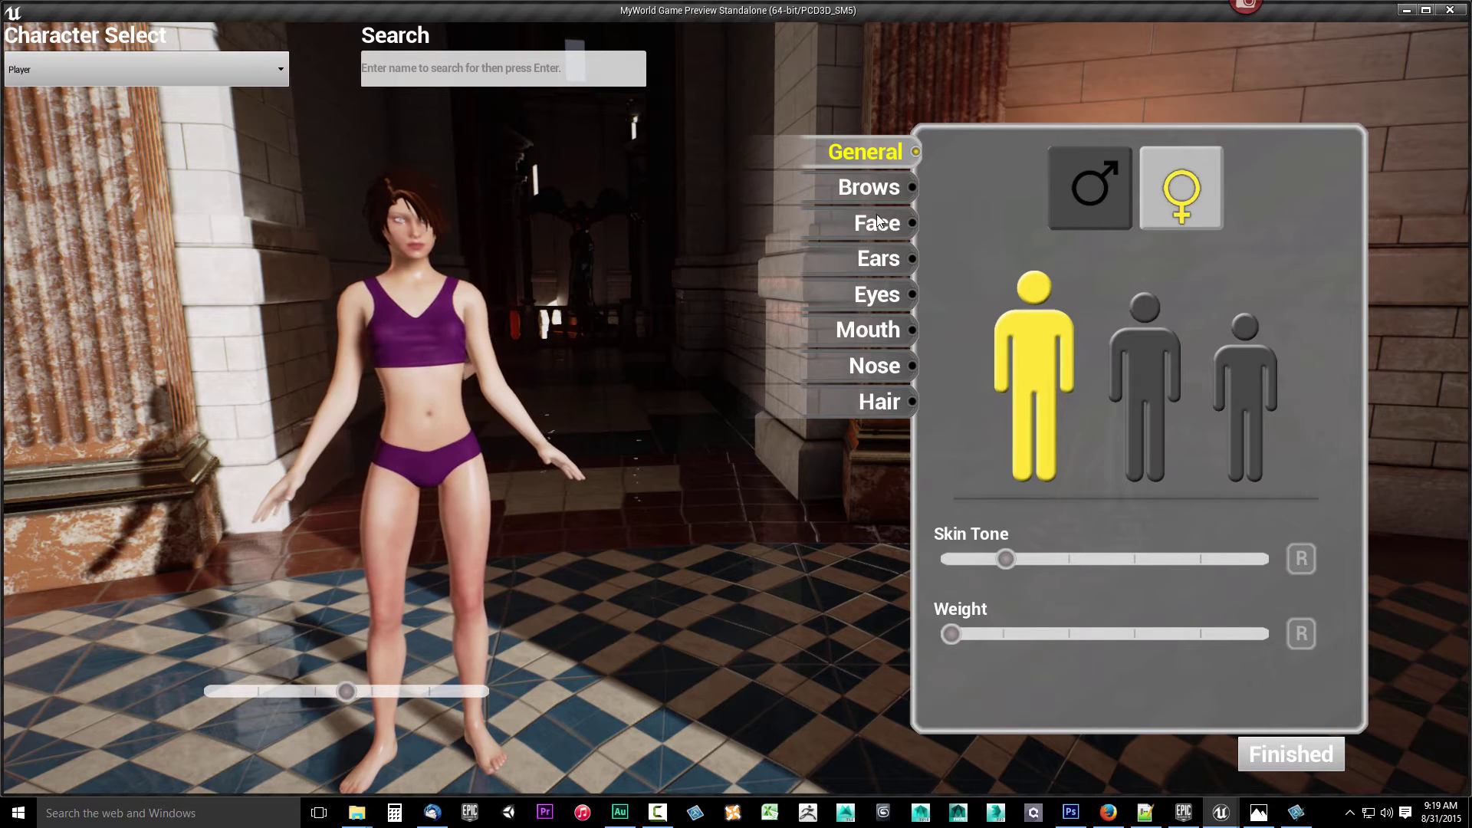
pyautogui.click(1227, 416)
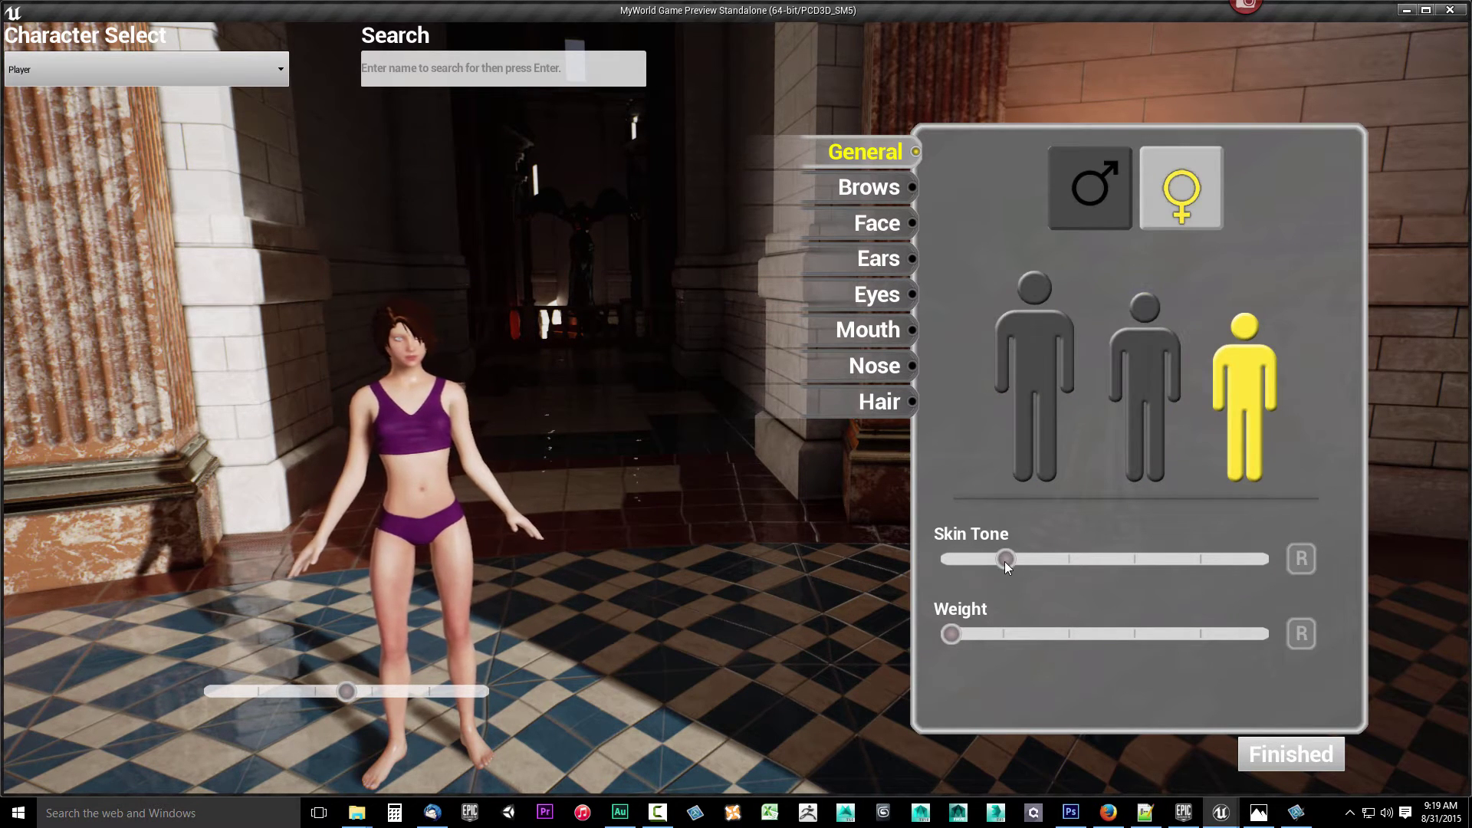
# Step: Set the female's Skin Tone to the darkest and Weight to maximum
pyautogui.moveTo(1005, 560); pyautogui.dragTo(1258, 560)
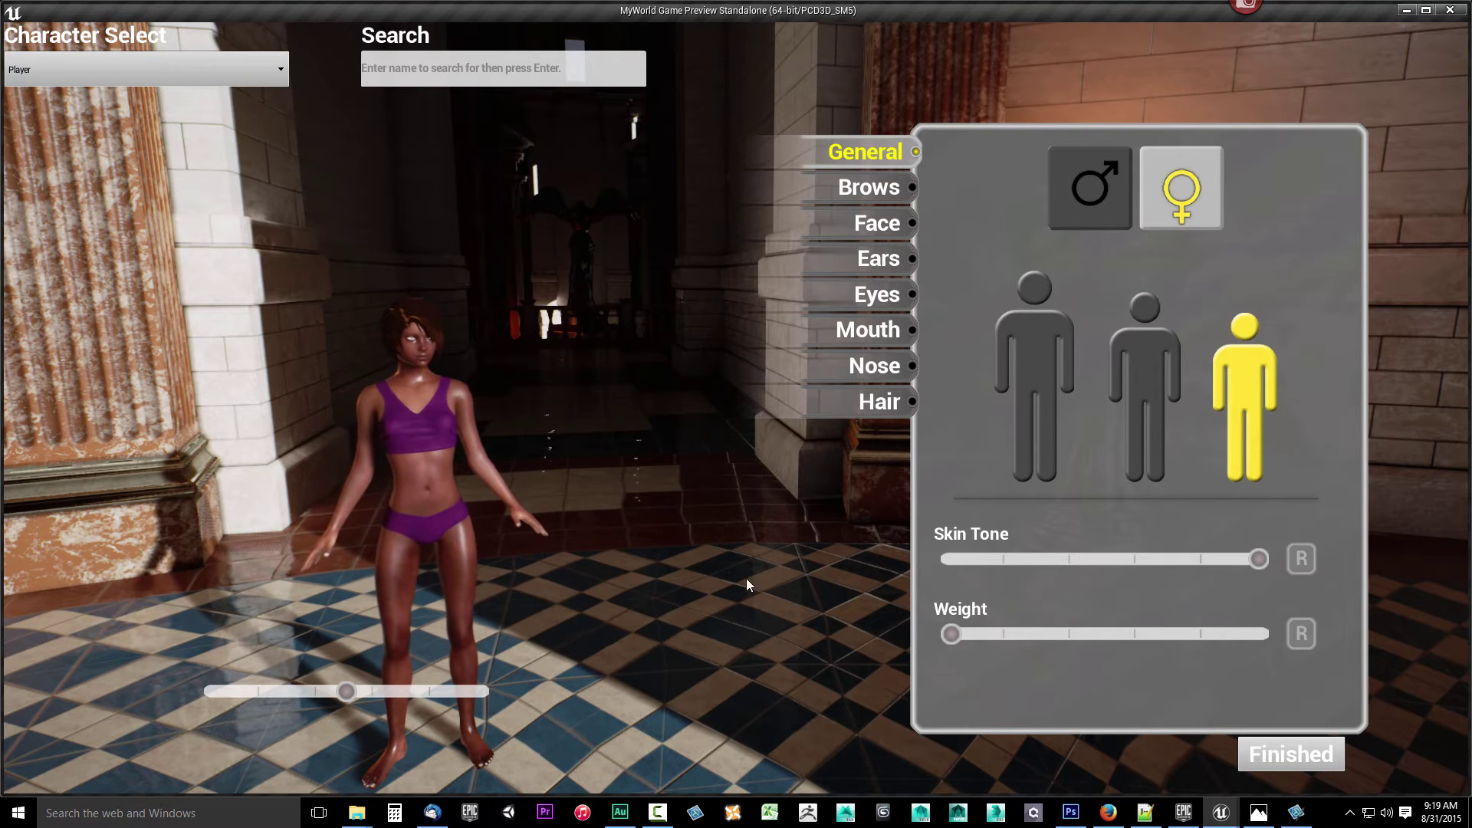
pyautogui.moveTo(954, 633); pyautogui.dragTo(1292, 617)
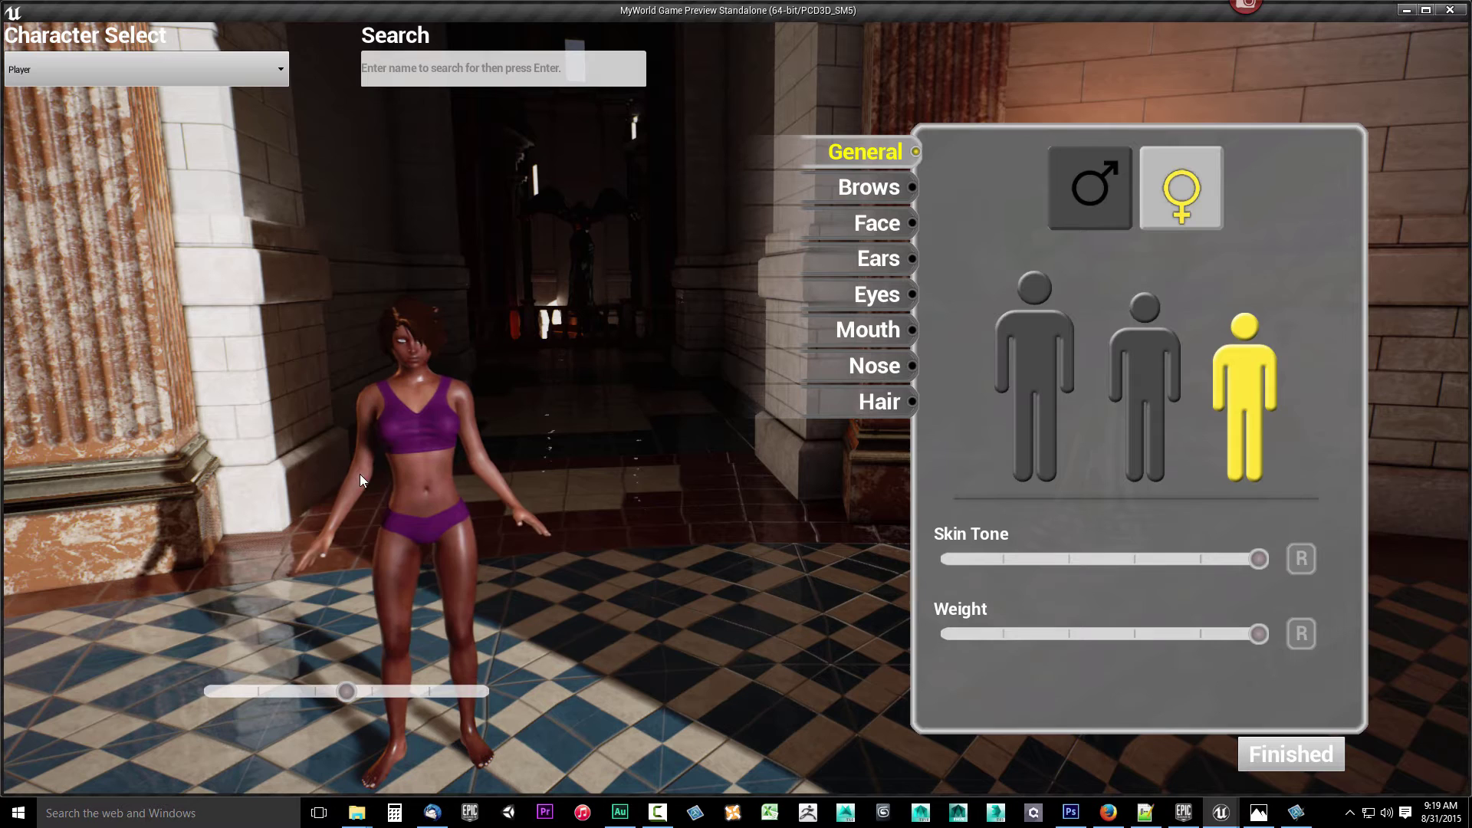
pyautogui.moveTo(1266, 631); pyautogui.dragTo(1319, 617)
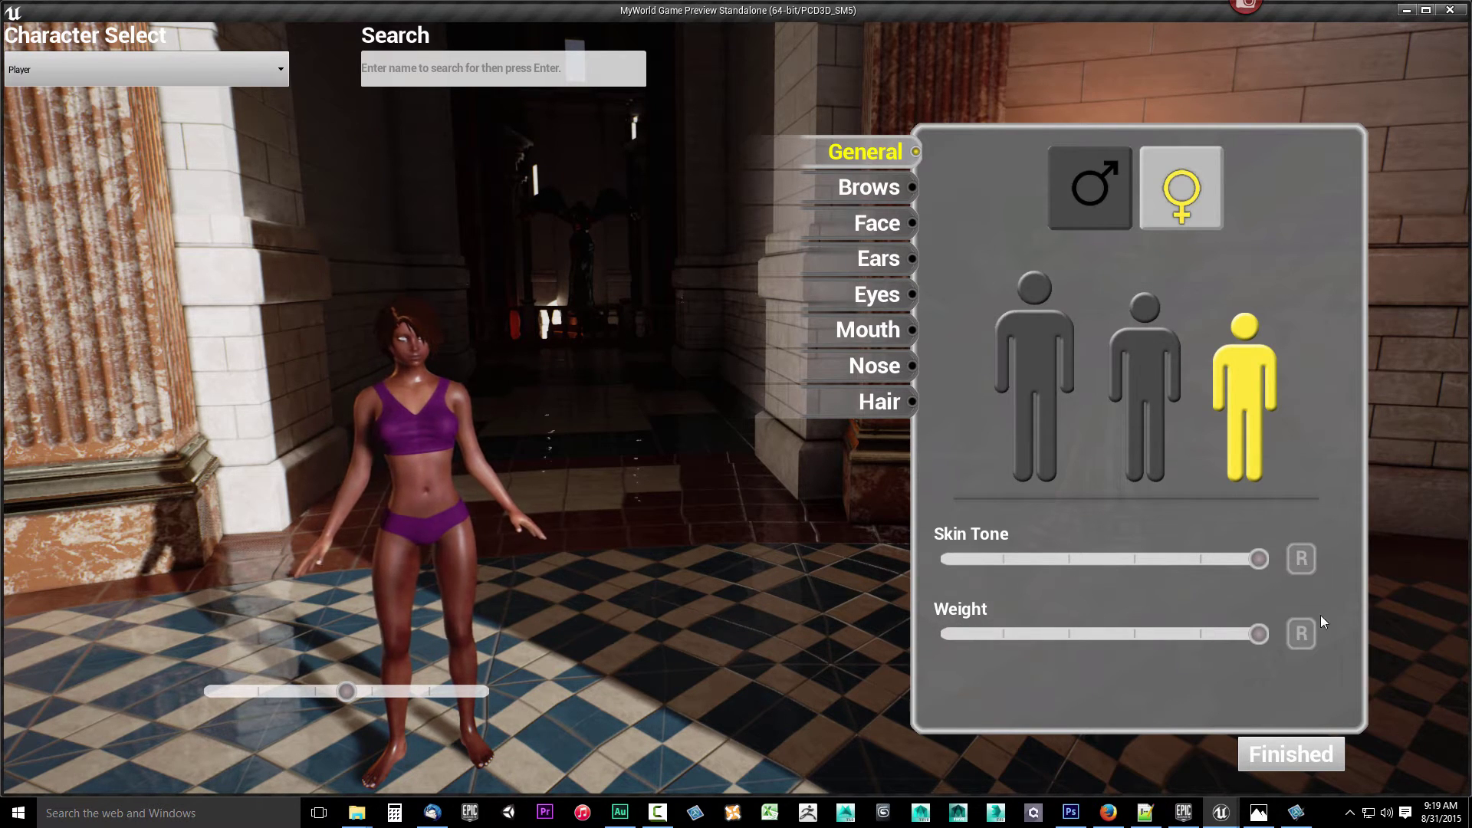
# Step: In the Eyes settings, give the female the lightest, pale blue-grey eye colour
pyautogui.click(867, 251)
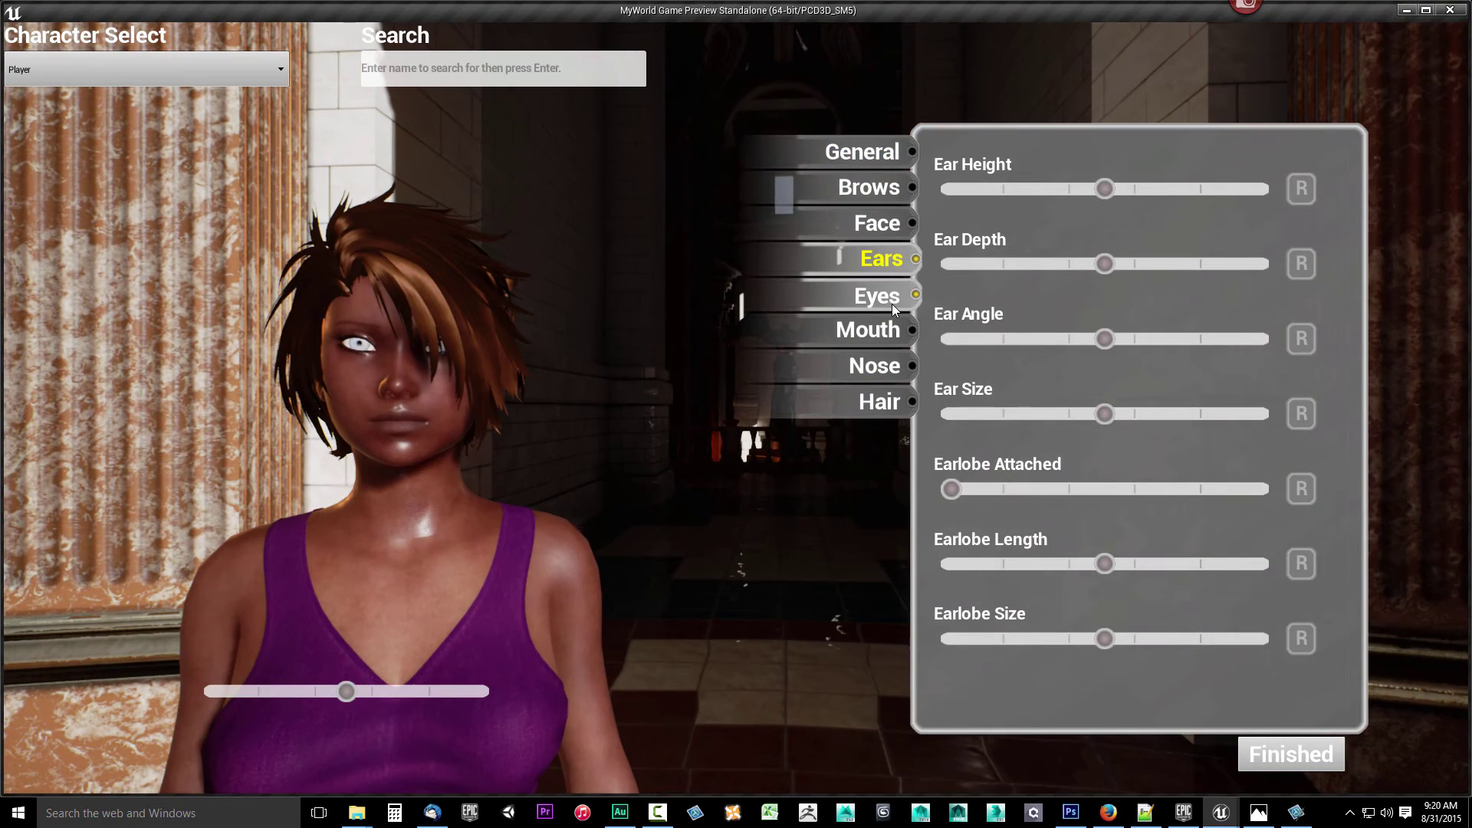
pyautogui.click(891, 306)
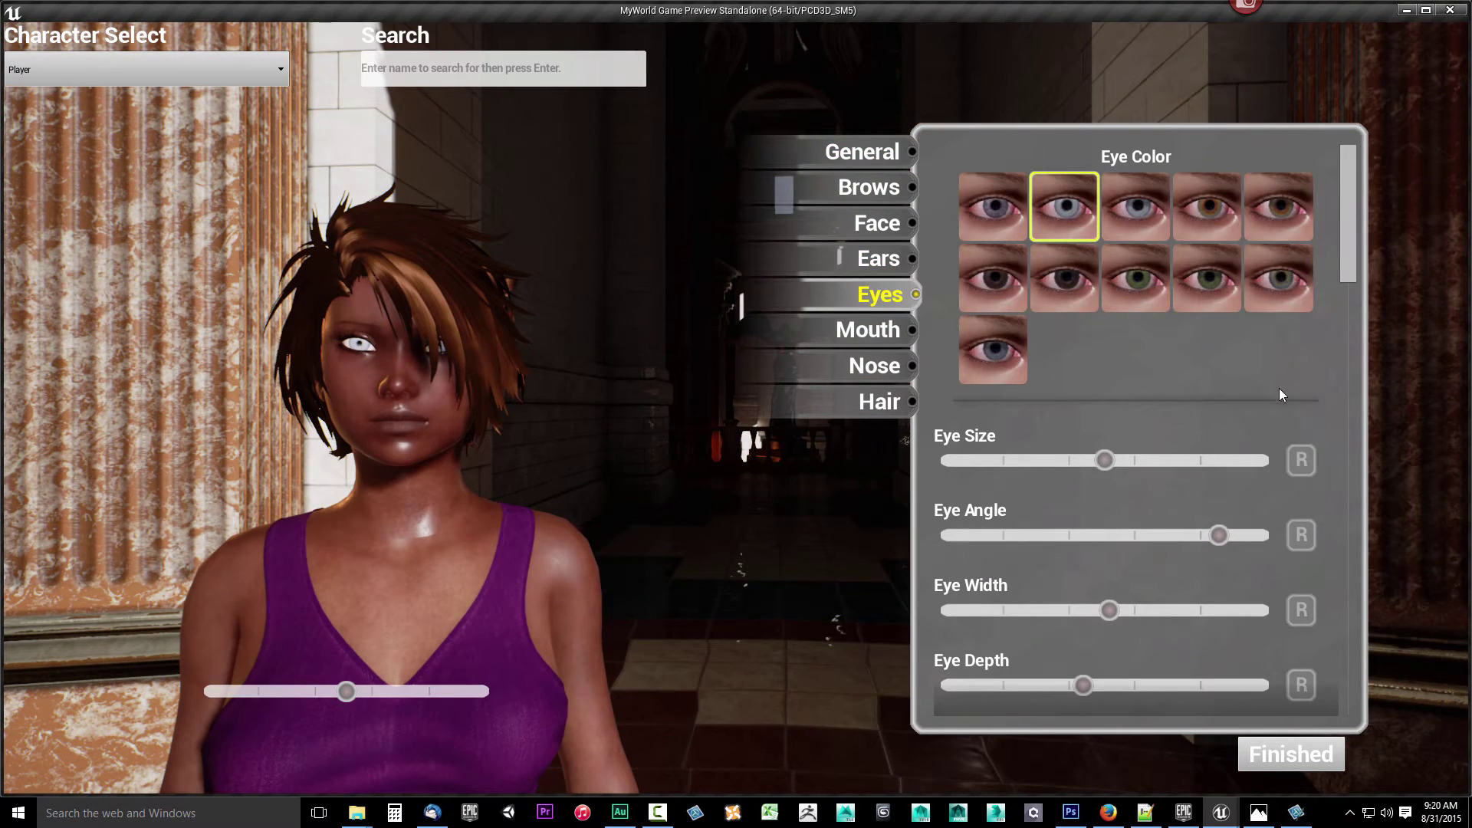
pyautogui.click(1210, 210)
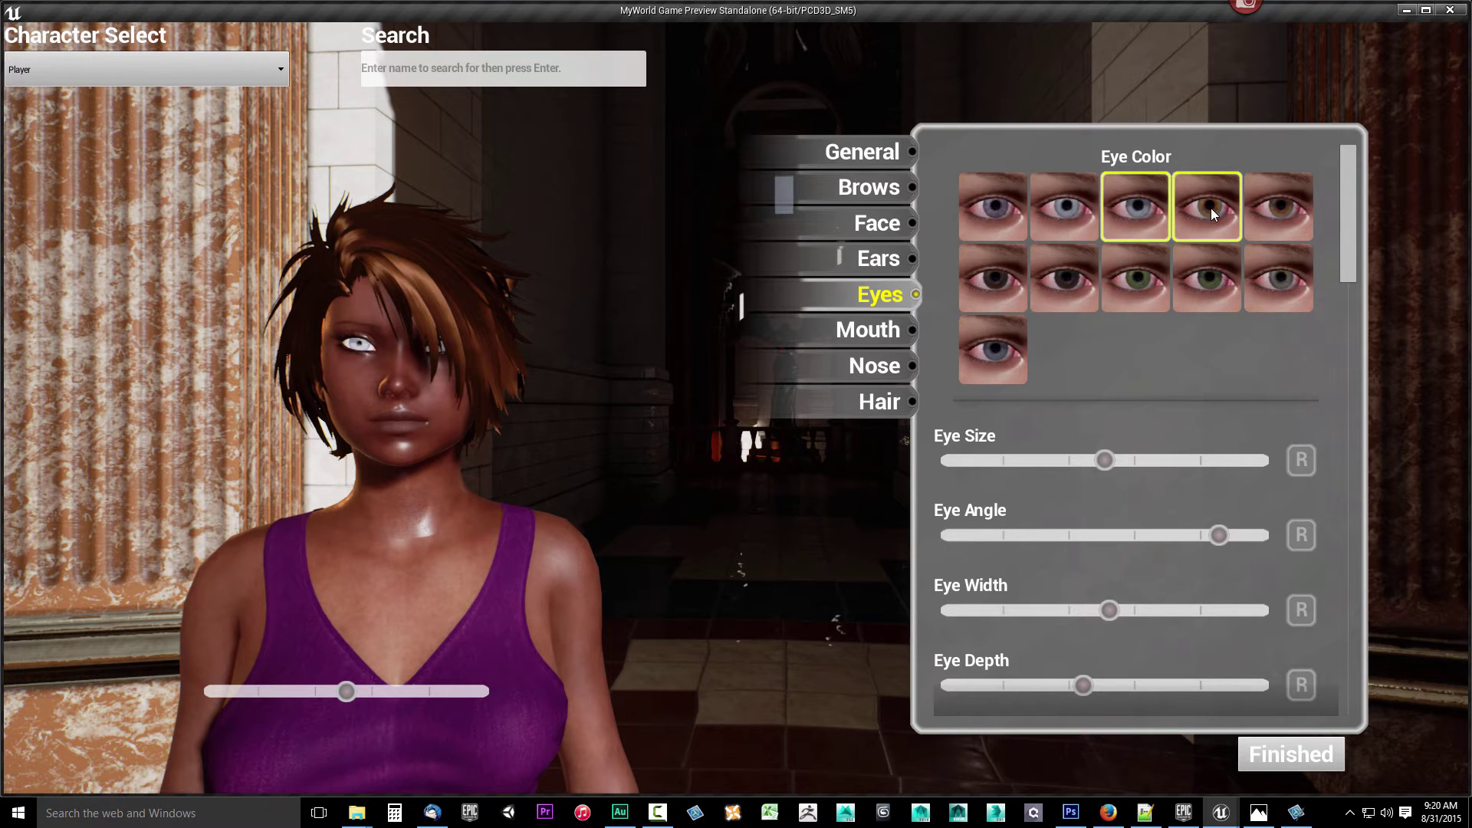
pyautogui.click(1070, 282)
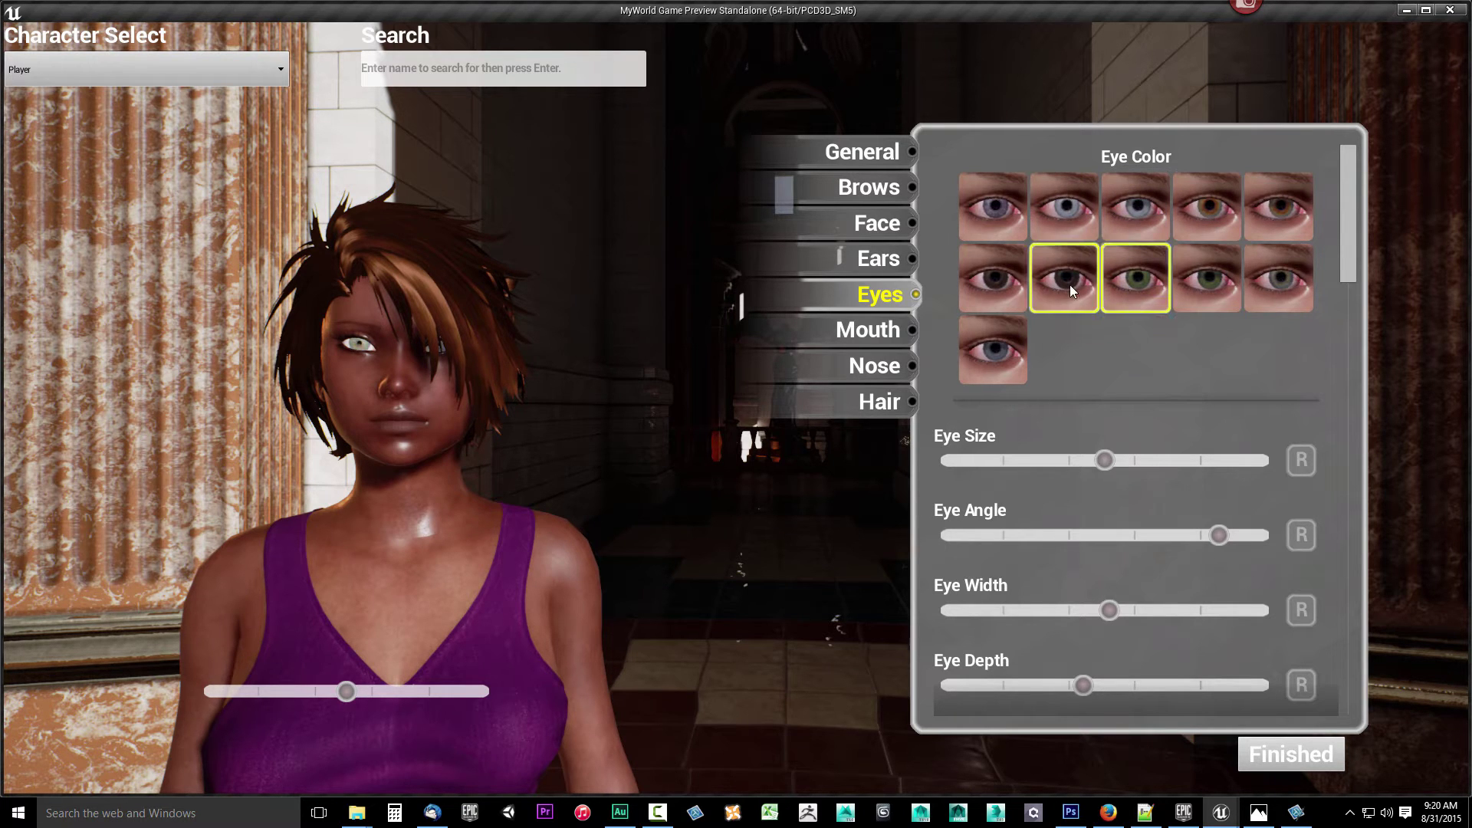
pyautogui.click(1006, 342)
# Step: In the Hair settings, turn the female's hair silvery grey with the Hair Color slider
pyautogui.click(865, 332)
pyautogui.click(875, 366)
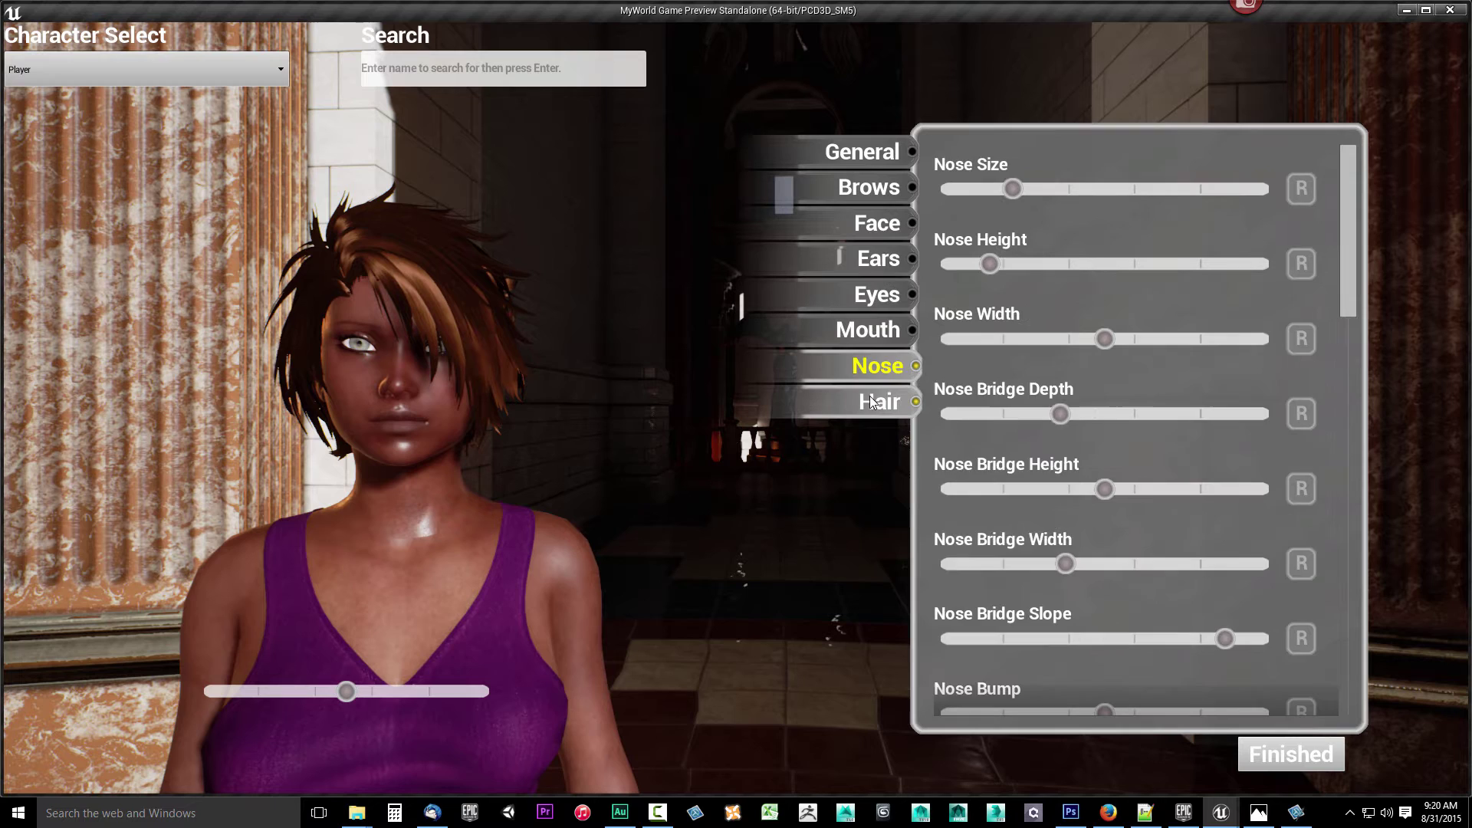
pyautogui.click(872, 403)
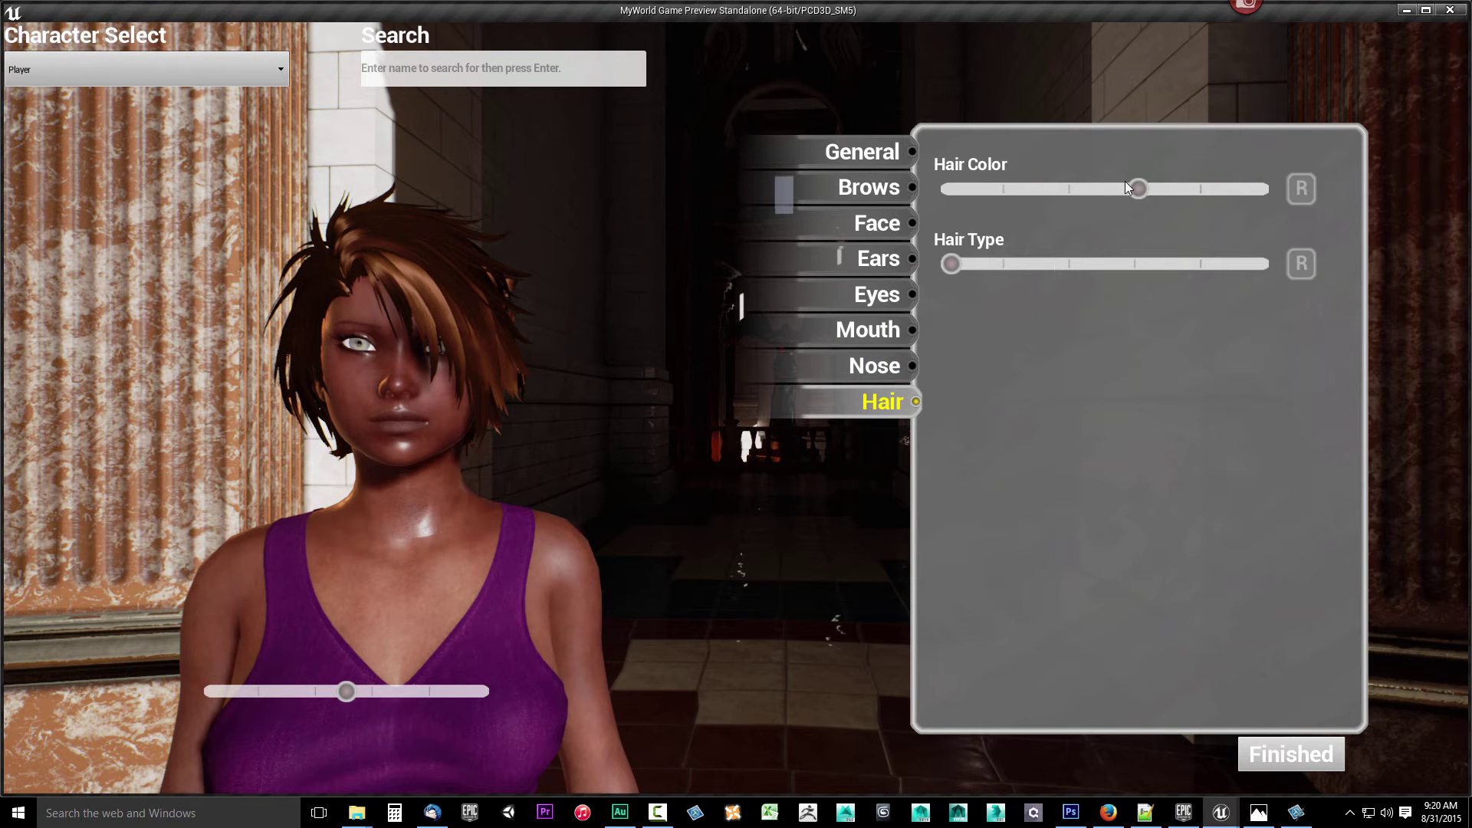
pyautogui.moveTo(1135, 189); pyautogui.dragTo(1092, 182)
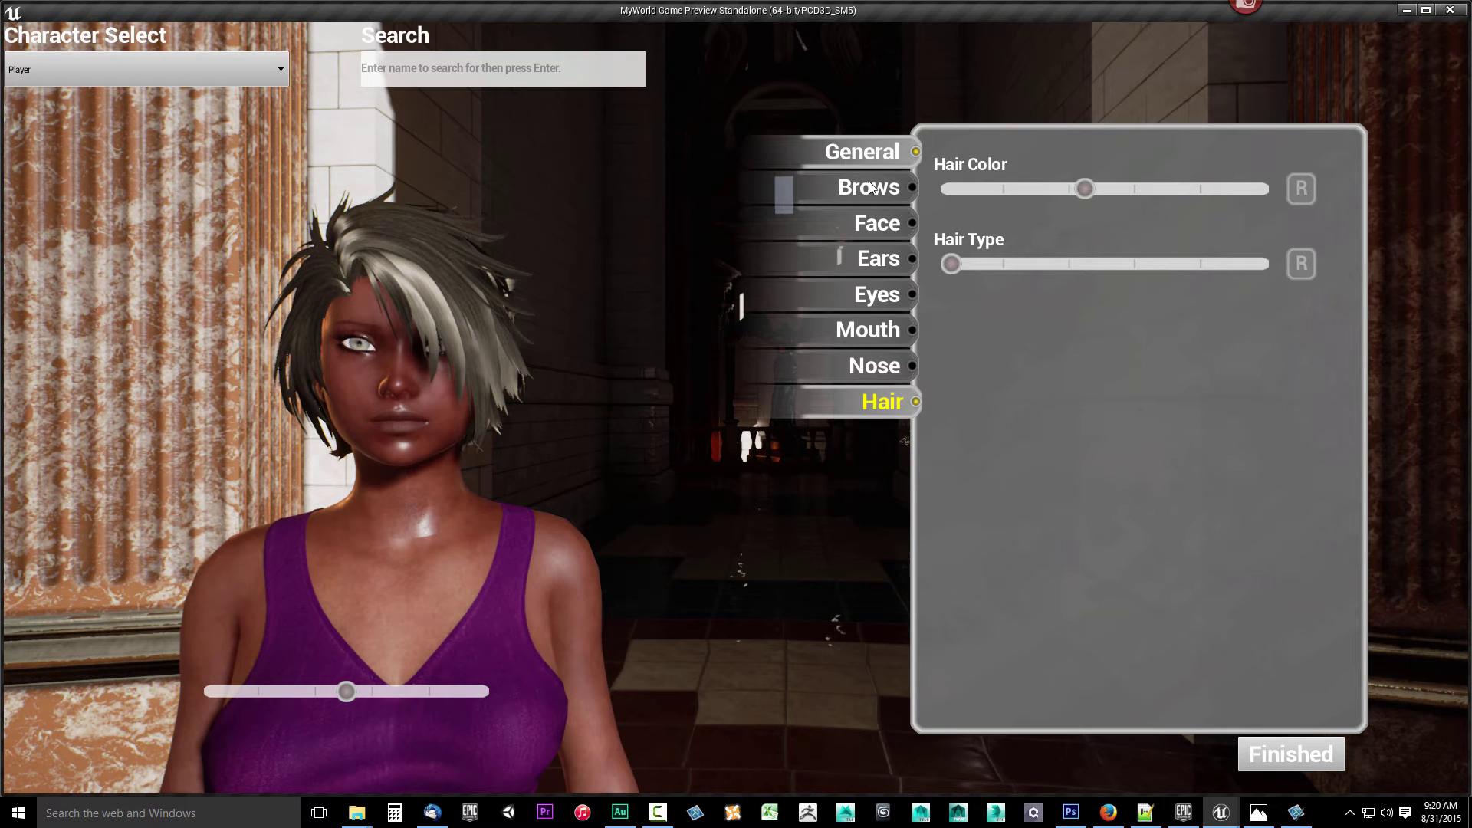
pyautogui.moveTo(959, 265)
pyautogui.mouseDown()
pyautogui.moveTo(1274, 268)
pyautogui.moveTo(951, 264)
pyautogui.mouseUp()
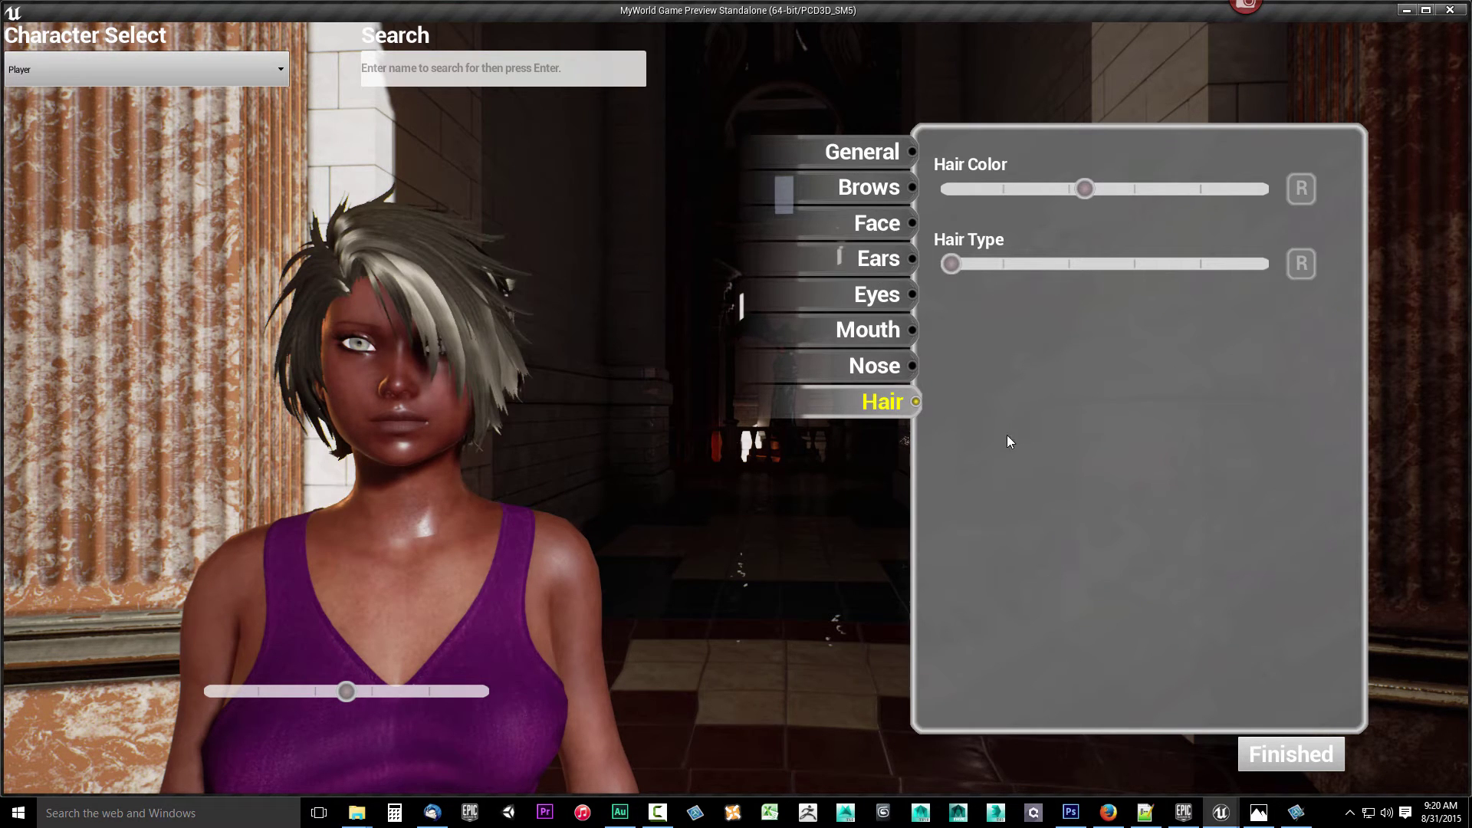
# Step: Back on the General page, give the female the tallest body type
pyautogui.click(815, 161)
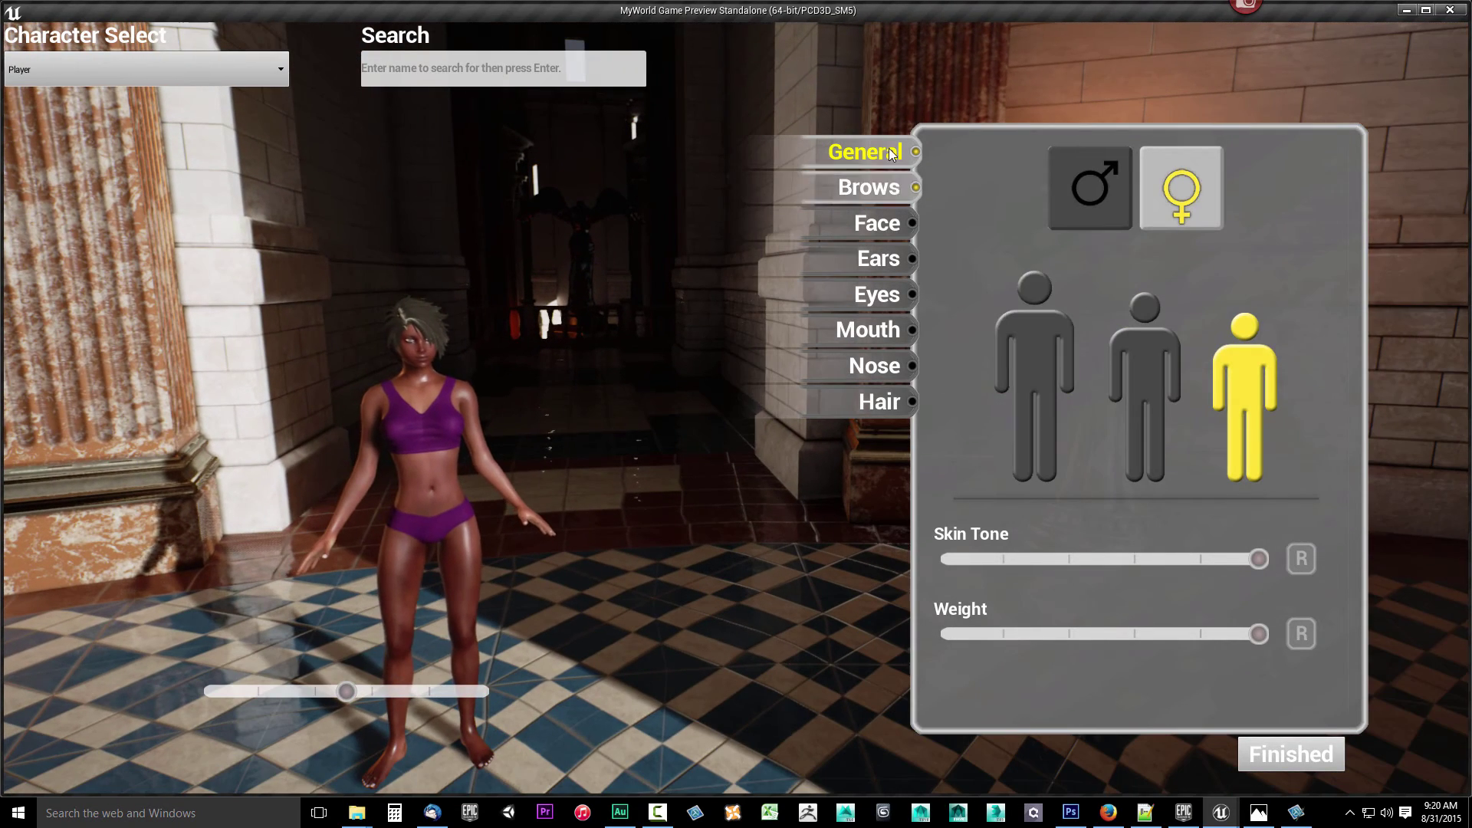
pyautogui.click(1103, 191)
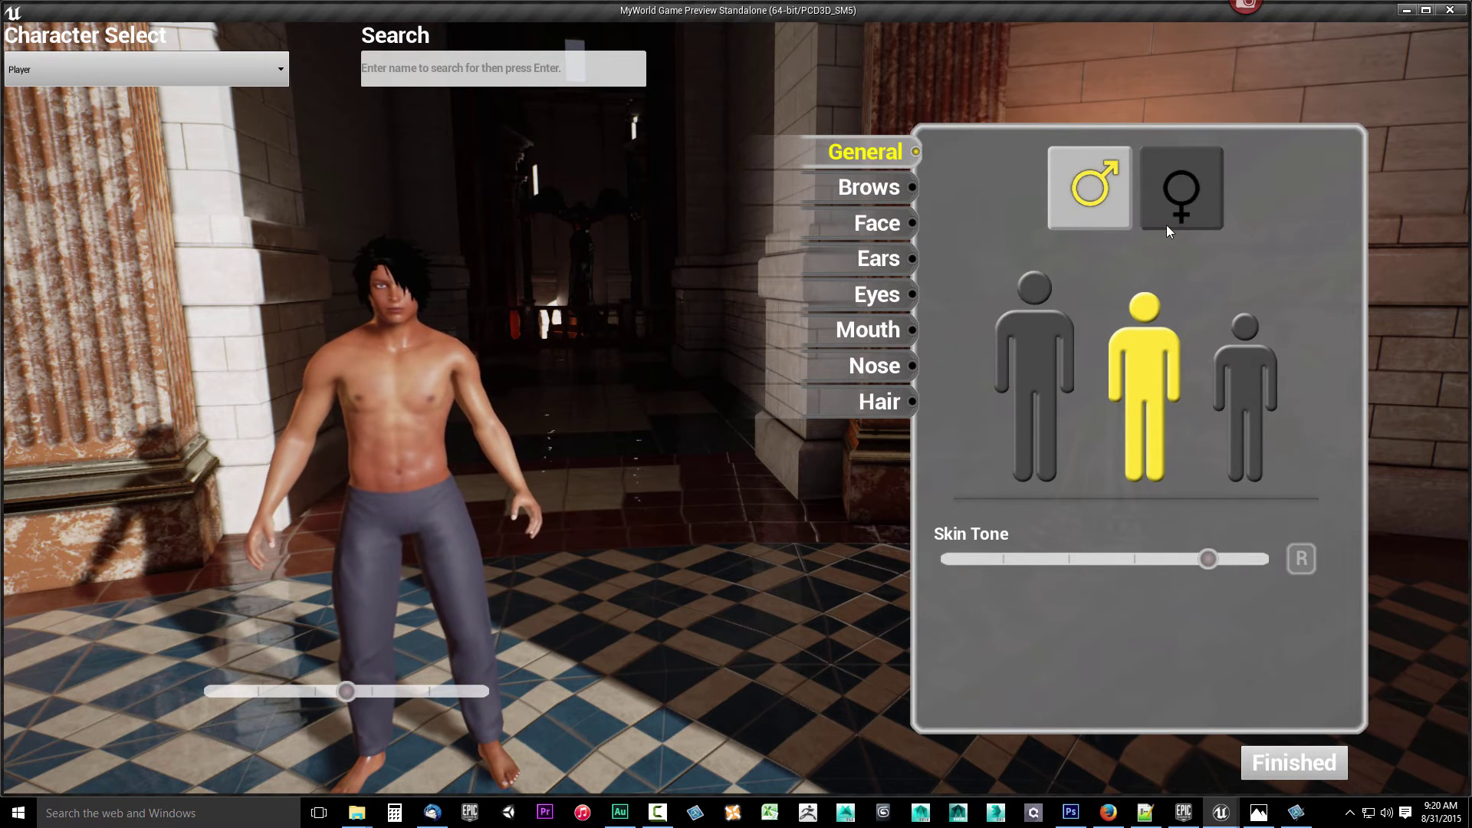
pyautogui.click(1174, 205)
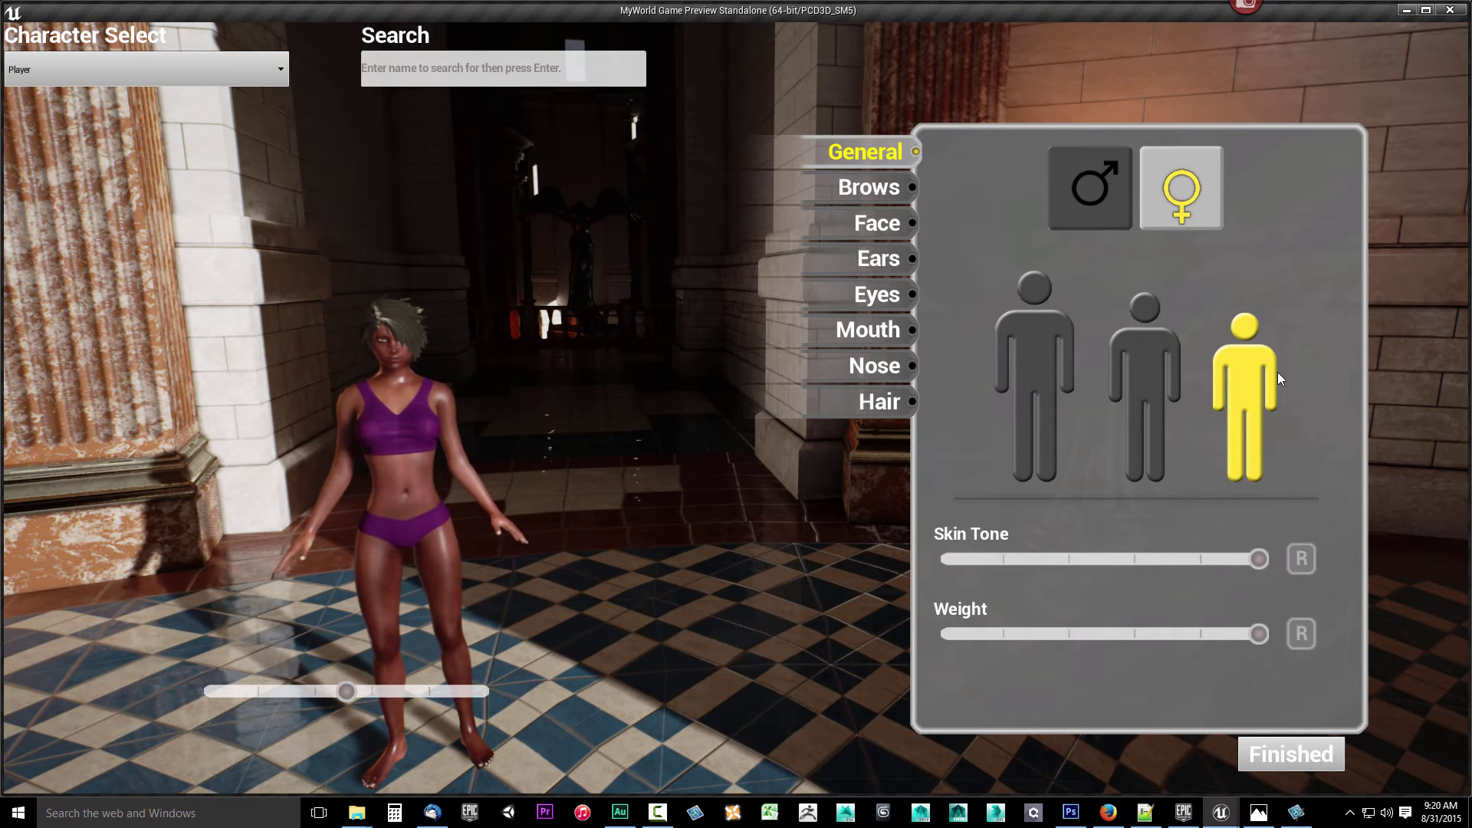
pyautogui.click(1033, 353)
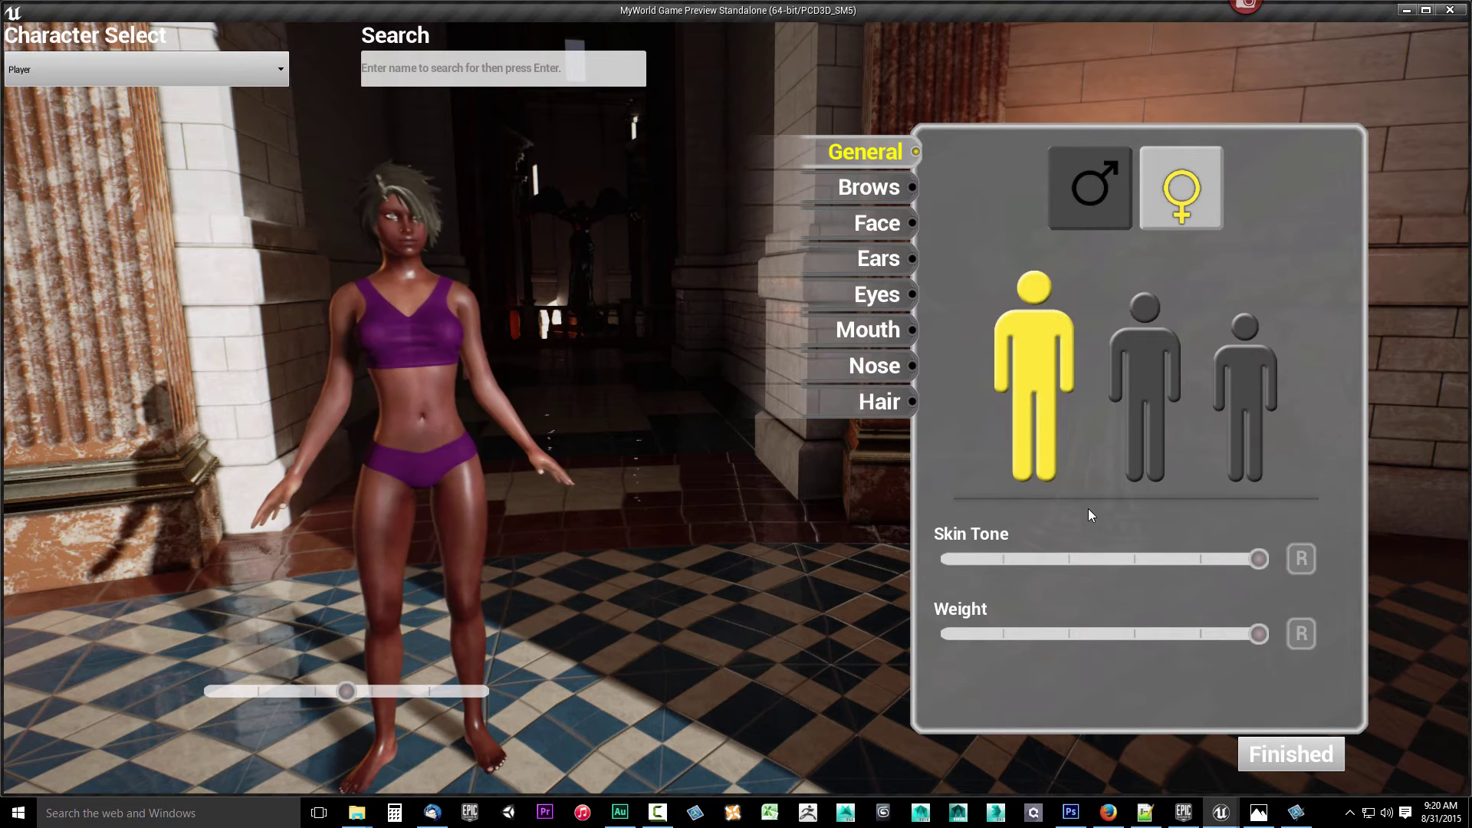
# Step: Give the male the smallest body type and bring up his Brows options
pyautogui.click(1093, 192)
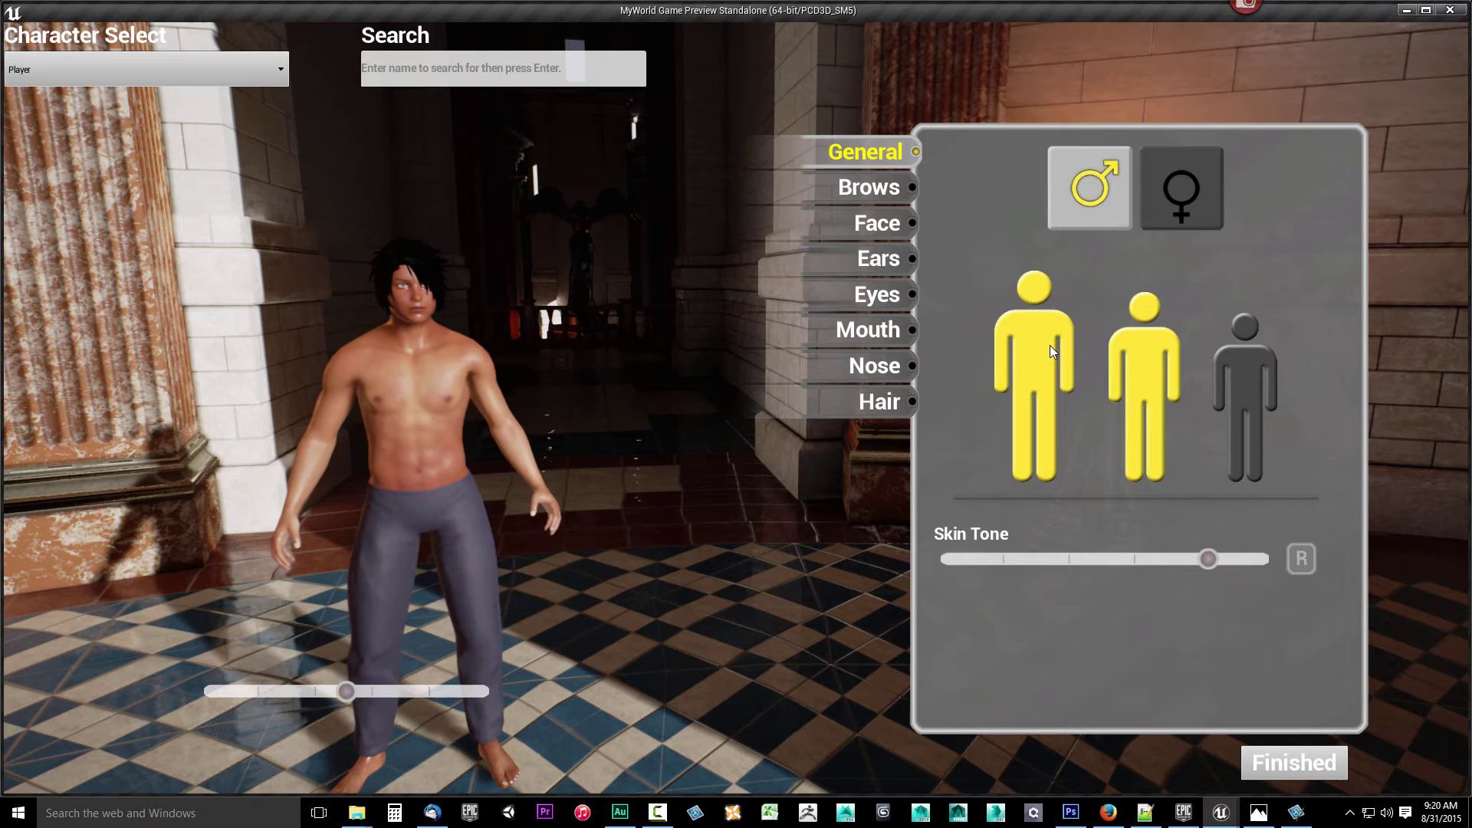
pyautogui.click(1245, 401)
pyautogui.click(1165, 192)
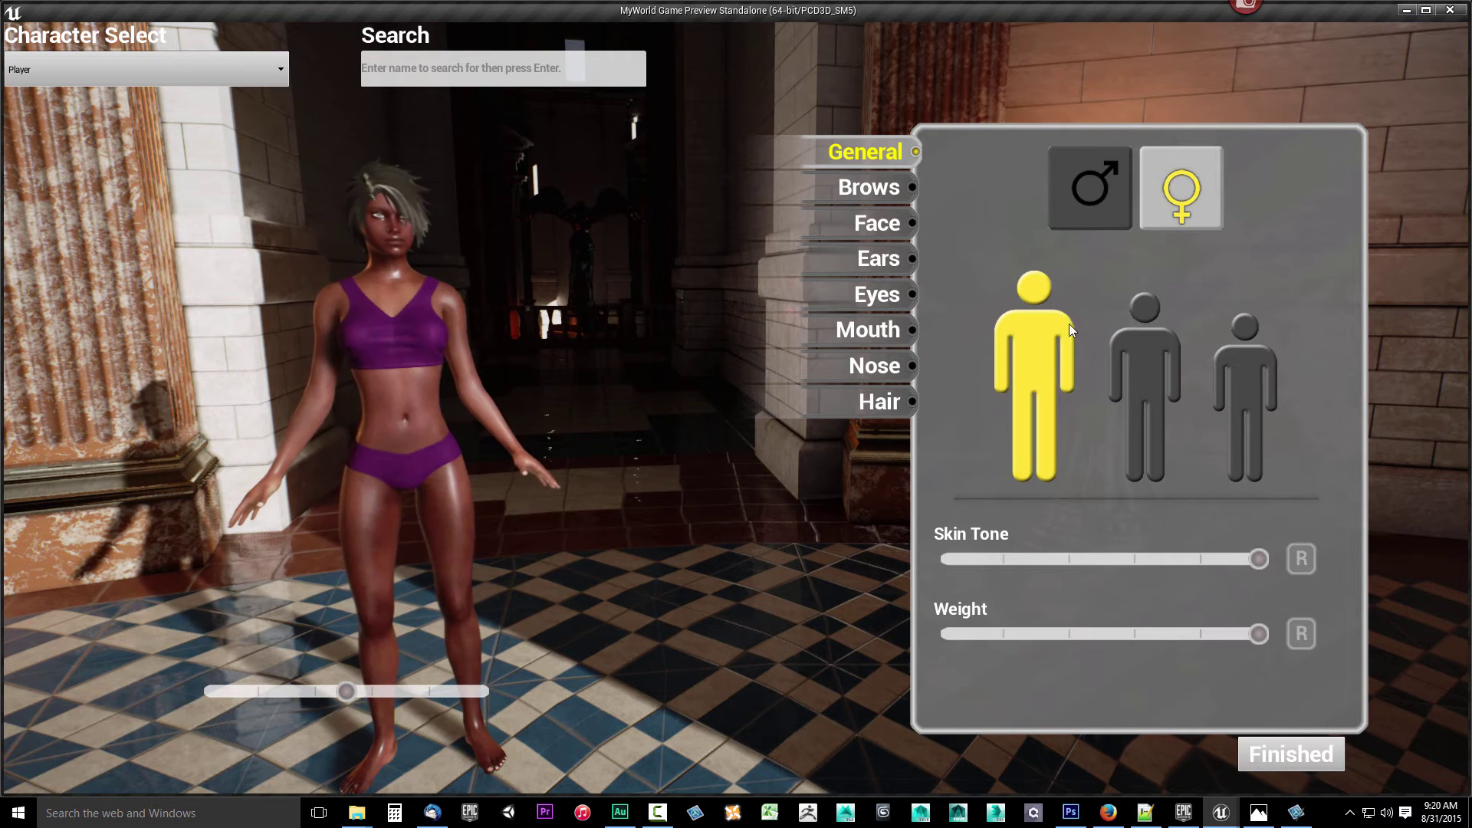
pyautogui.click(1109, 200)
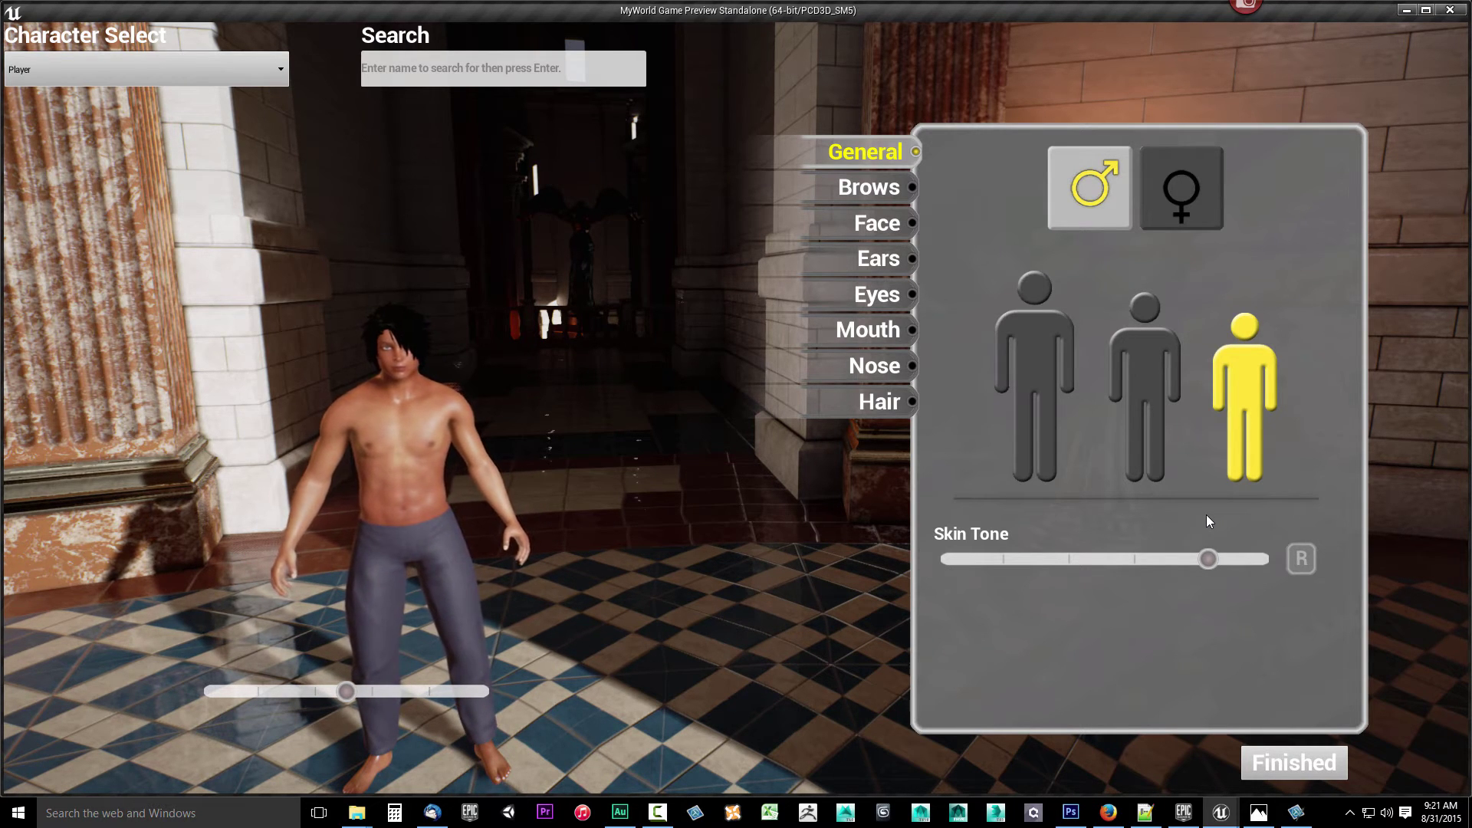
pyautogui.click(885, 197)
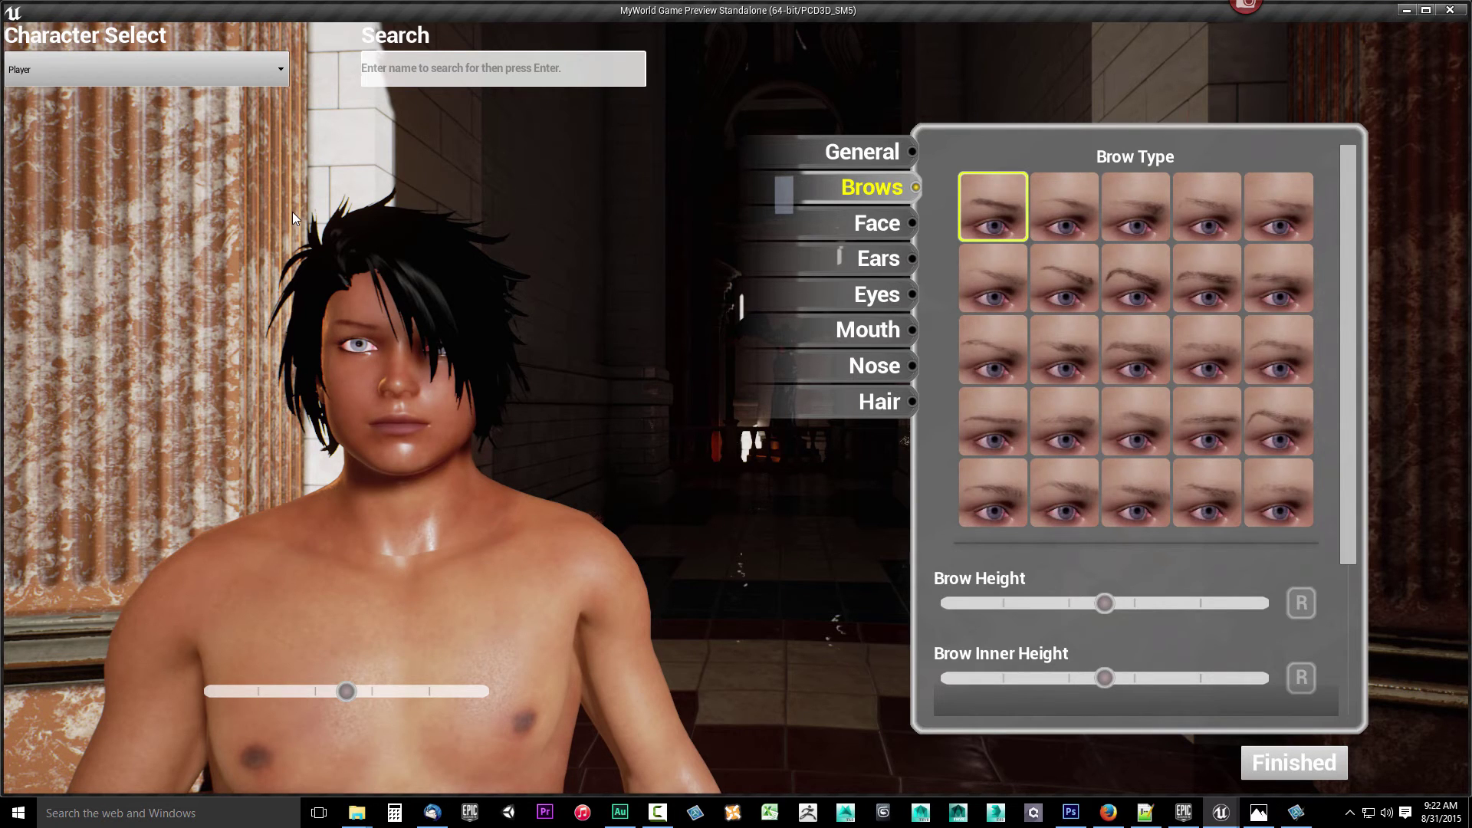
# Step: On the General page, lighten the female's Skin Tone and lower her Weight
pyautogui.click(844, 160)
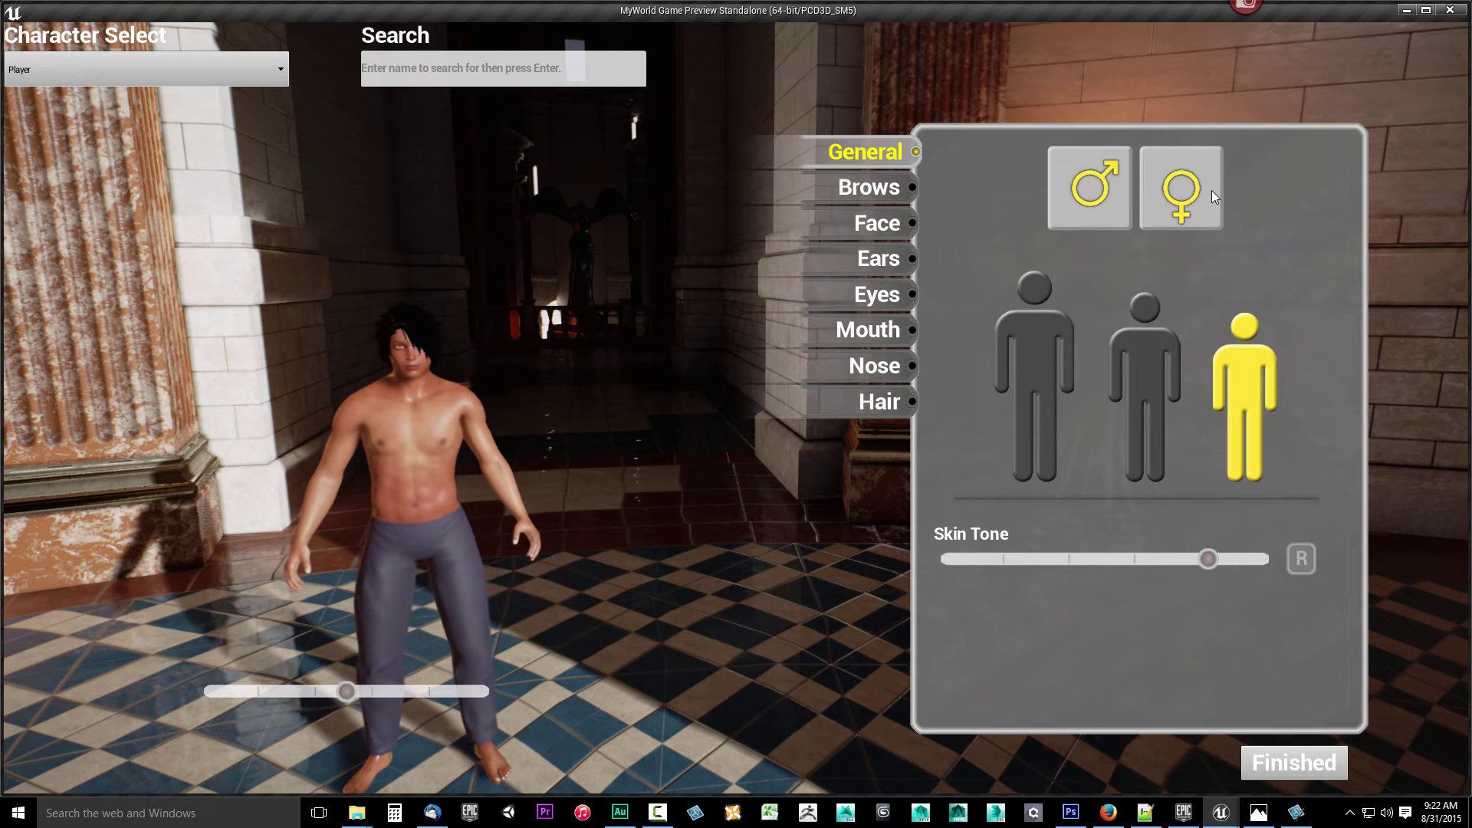
pyautogui.click(1212, 190)
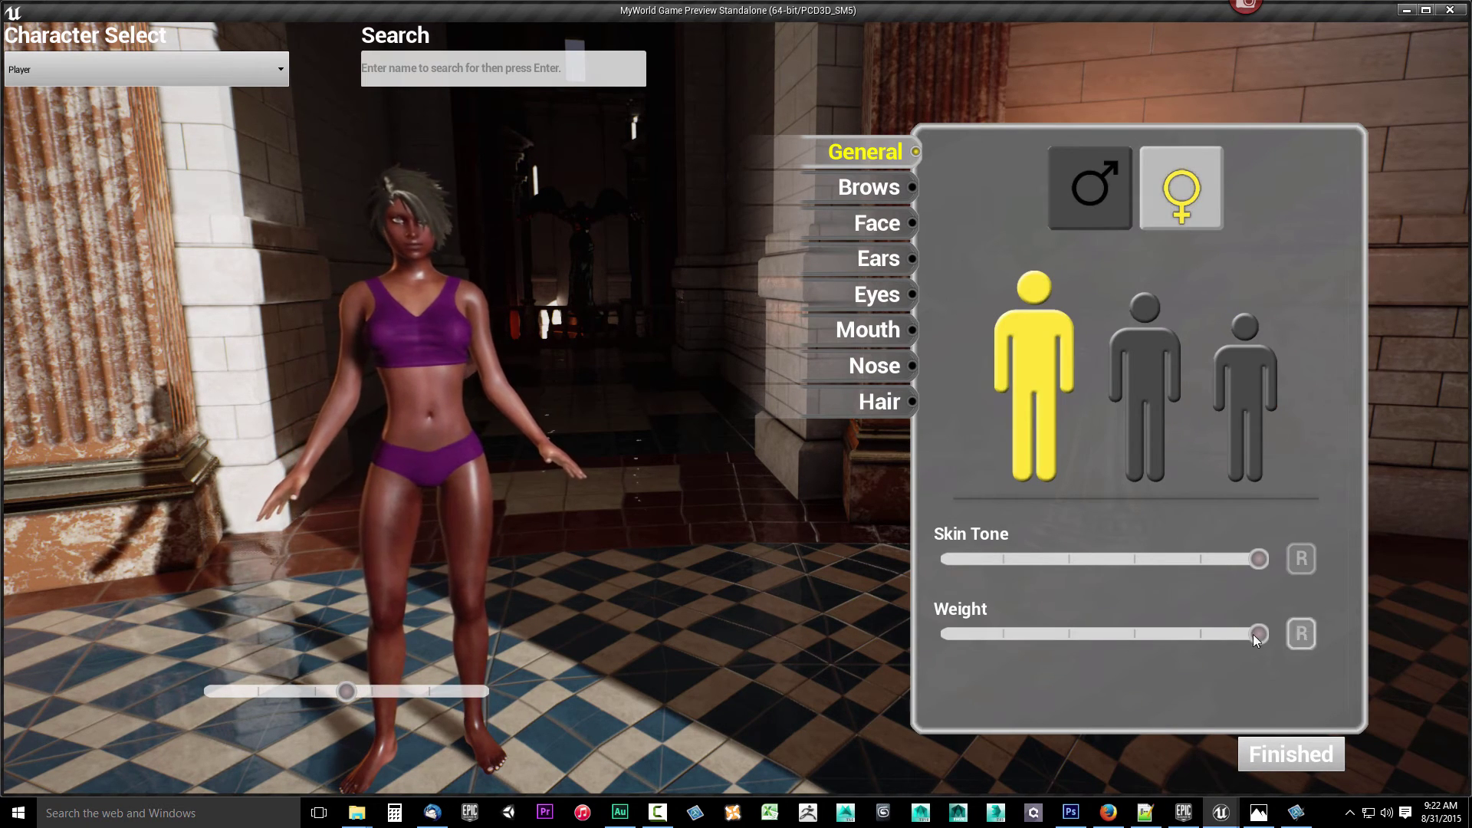
pyautogui.moveTo(1259, 559); pyautogui.dragTo(996, 560)
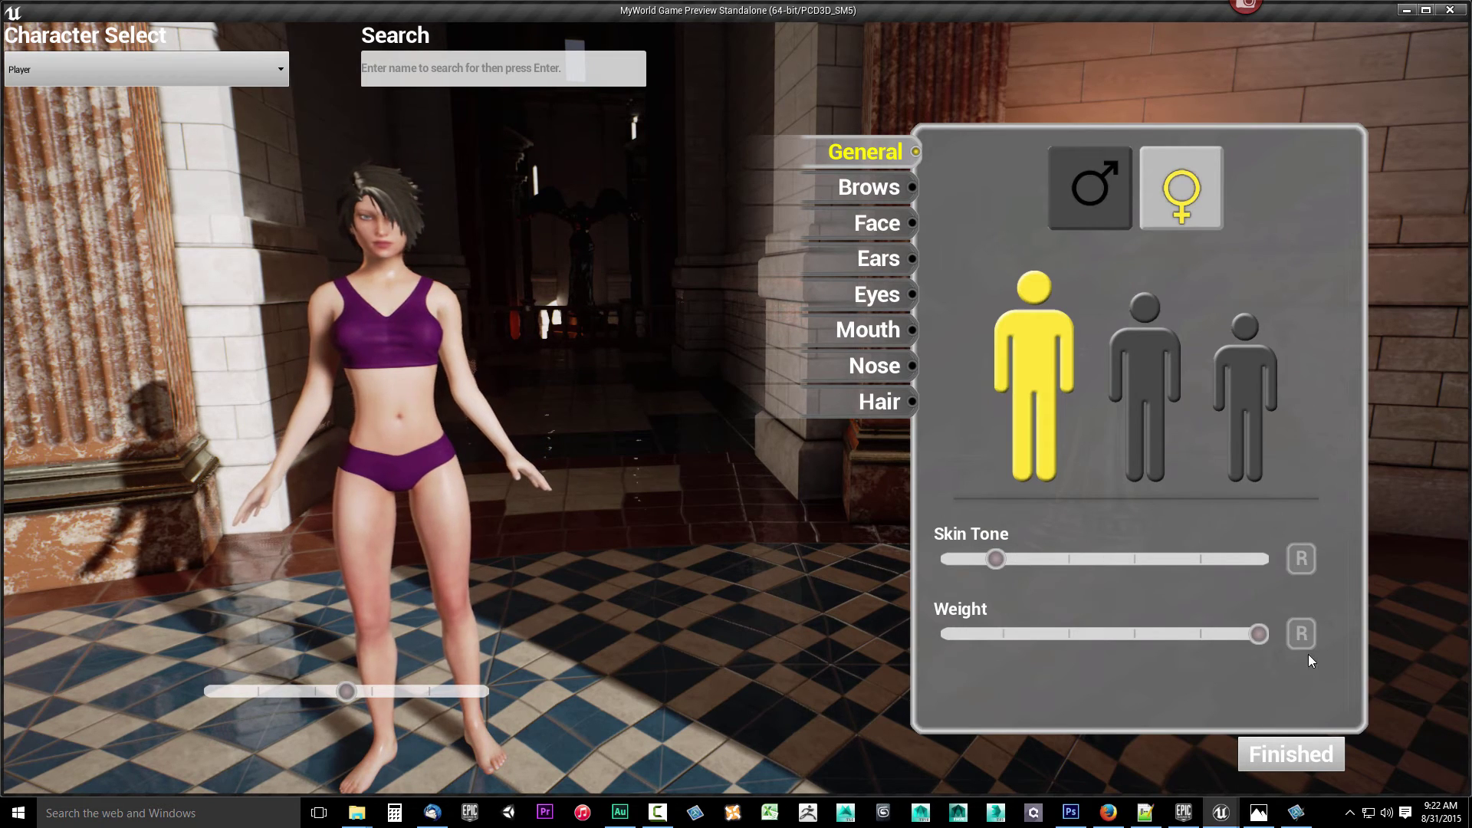
pyautogui.moveTo(1258, 634); pyautogui.dragTo(1015, 637)
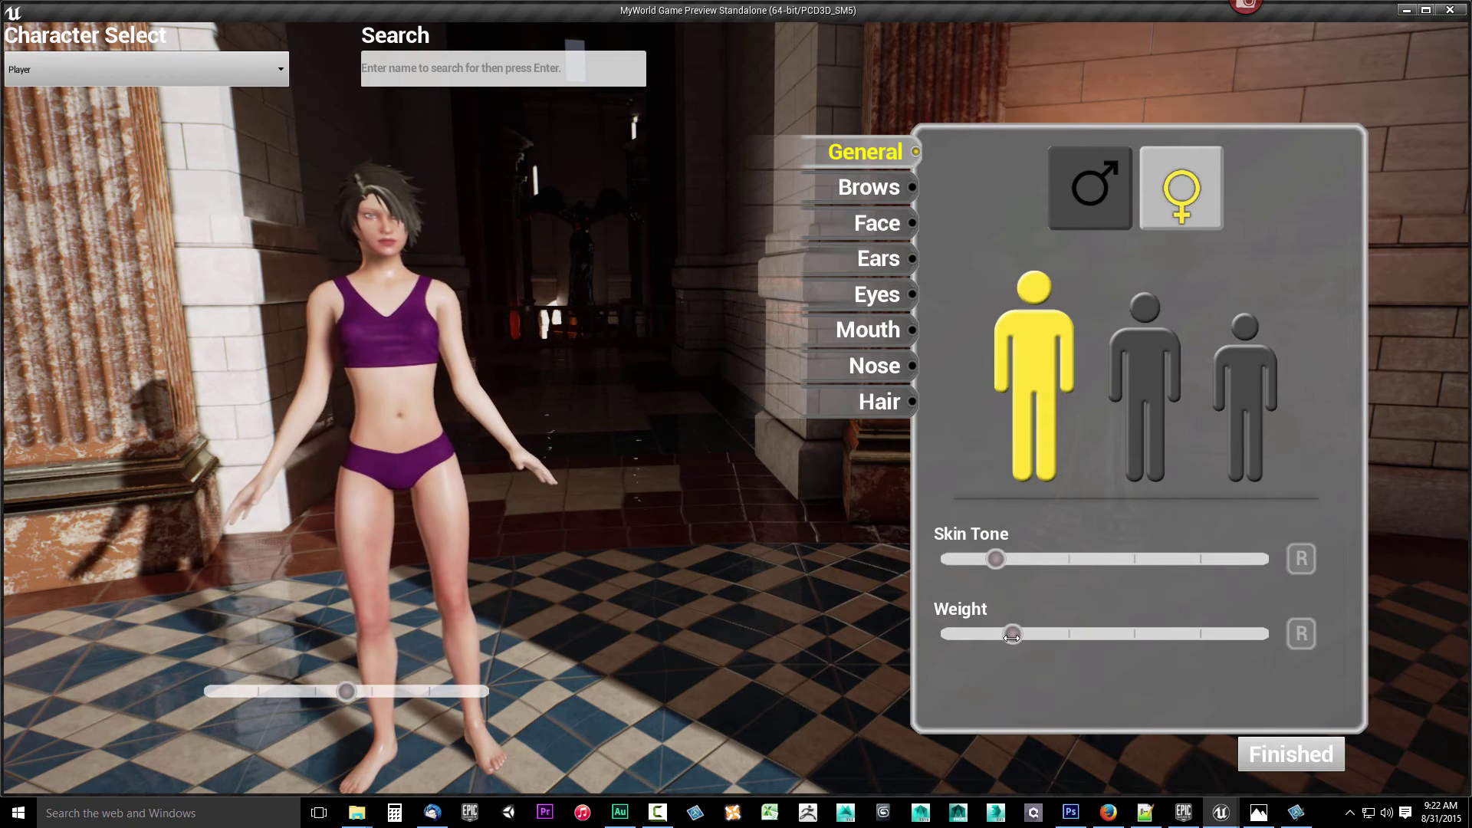
# Step: Finish, reopen customization with C, and confirm male and female keep separate settings
pyautogui.click(1267, 757)
pyautogui.press('c')
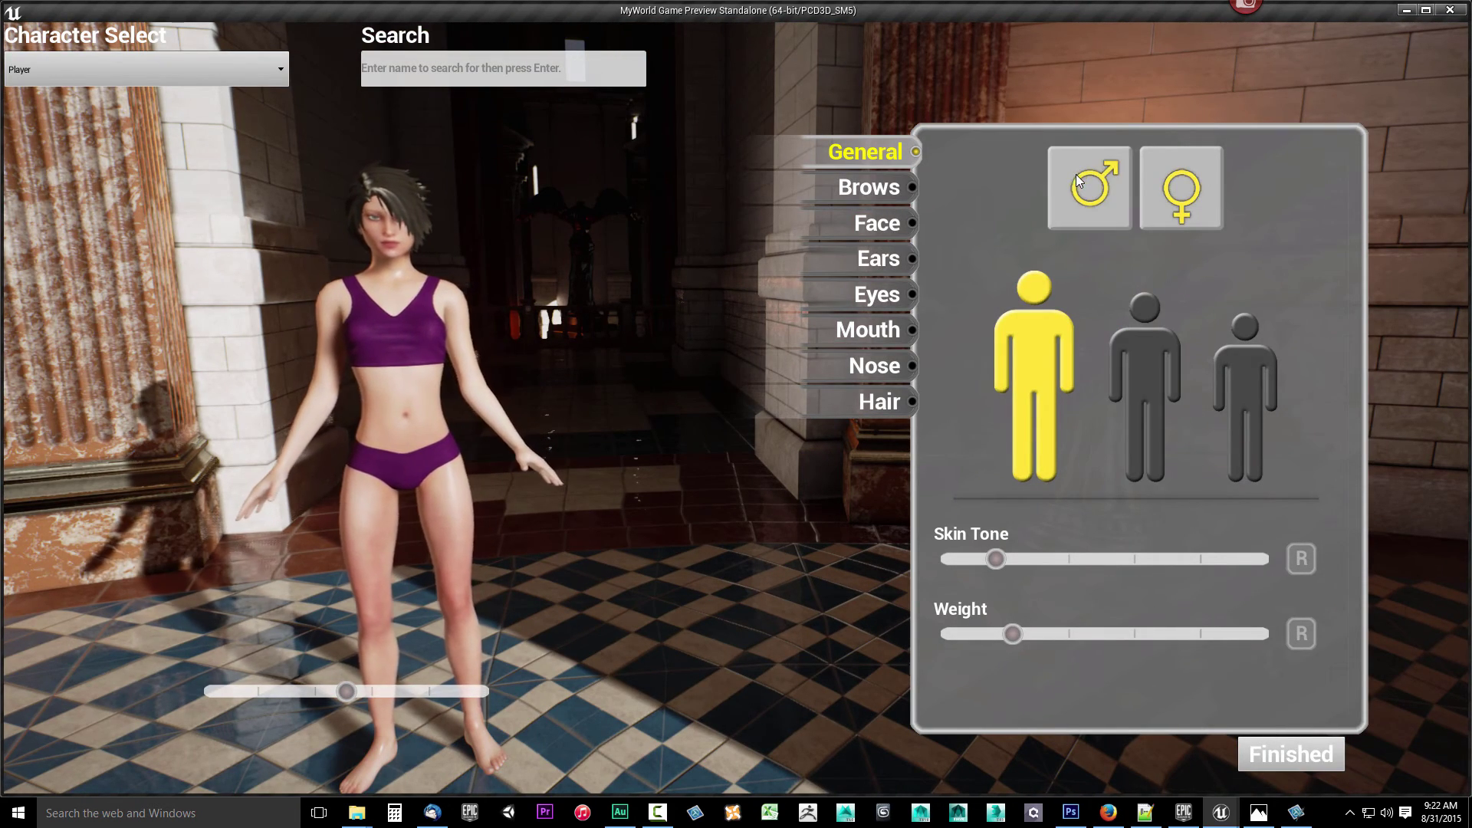
pyautogui.click(1087, 196)
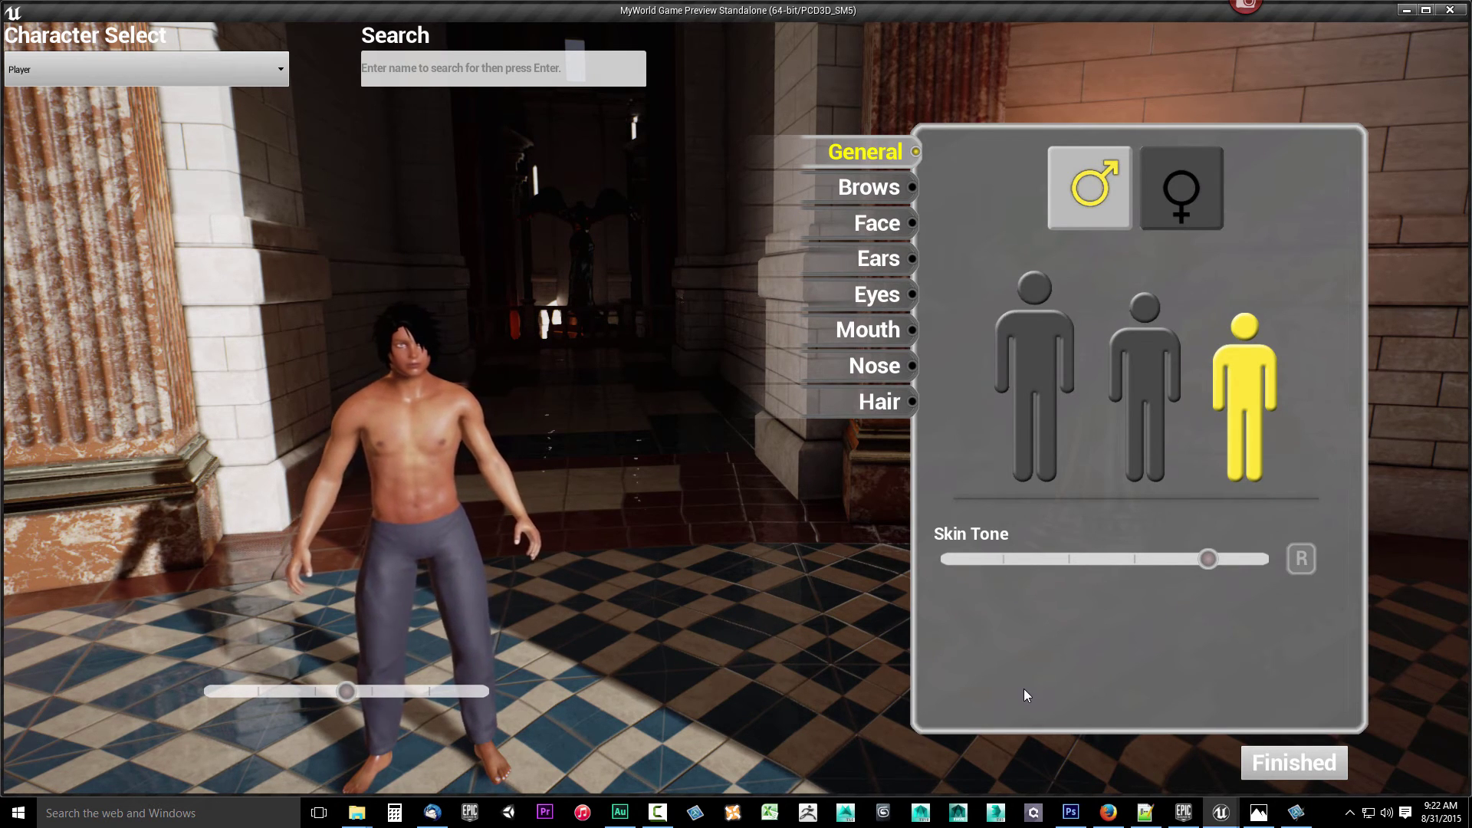
pyautogui.click(1182, 187)
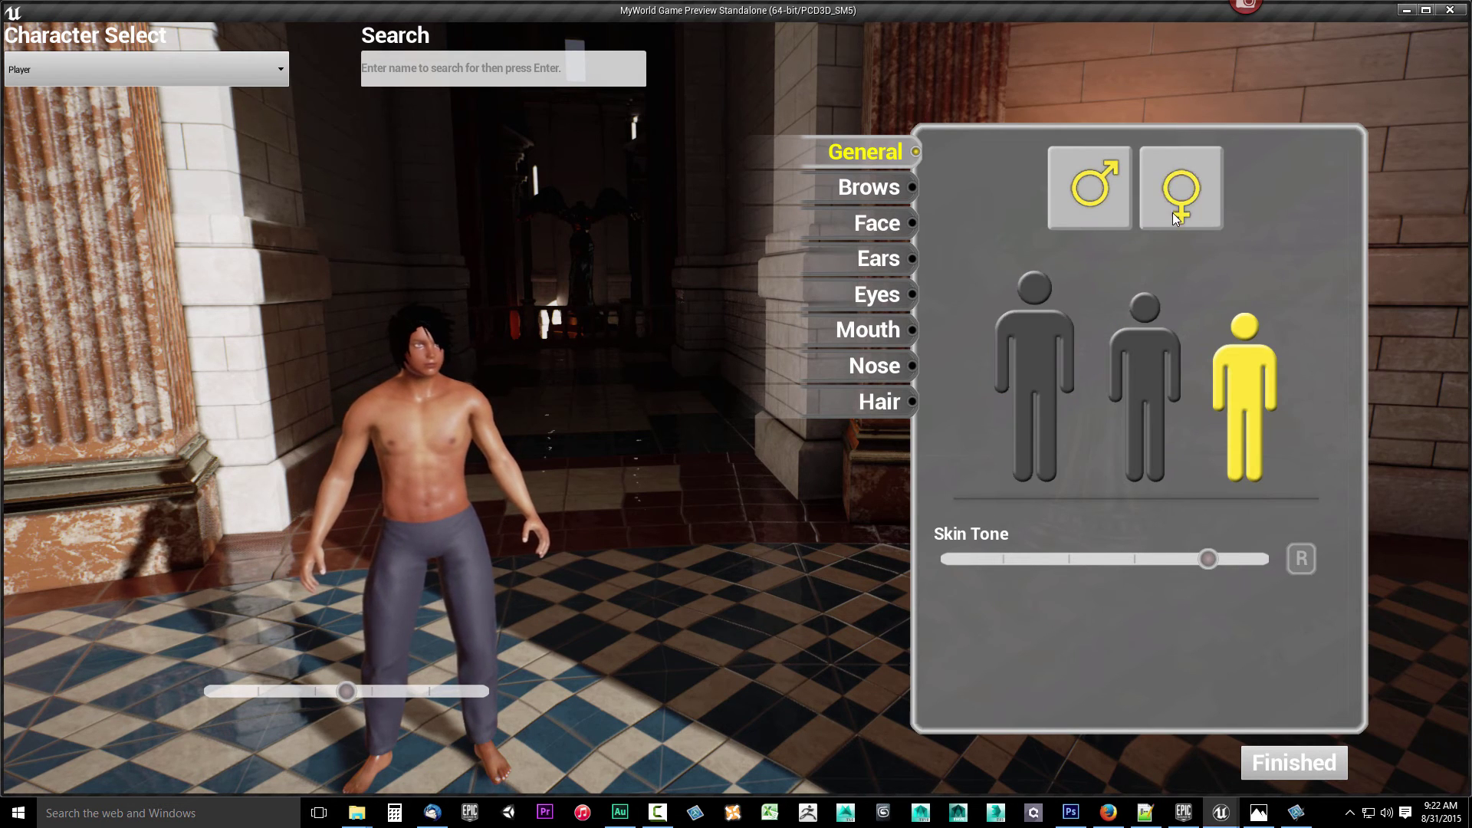
pyautogui.click(1089, 187)
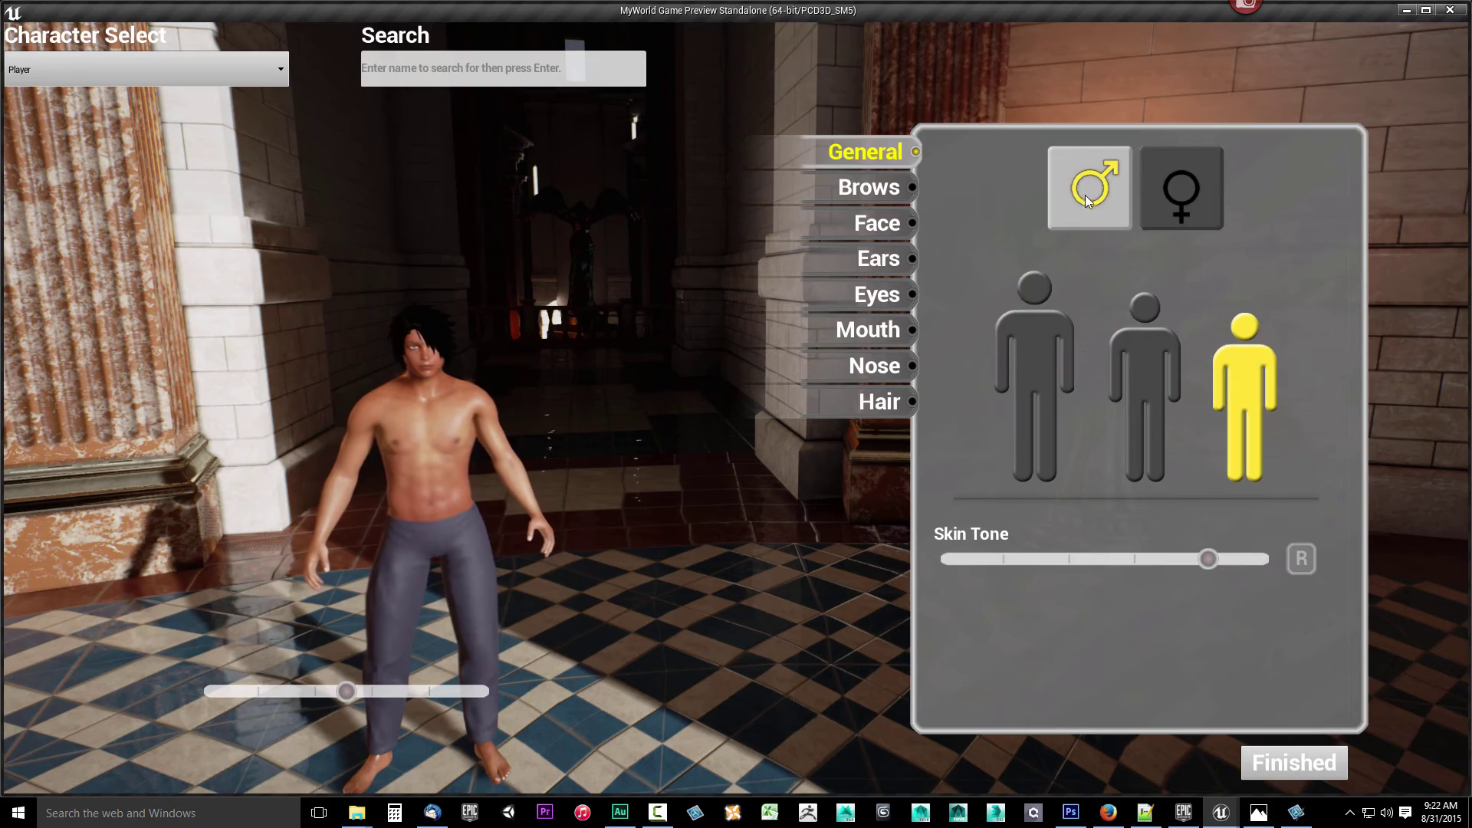
pyautogui.click(1281, 763)
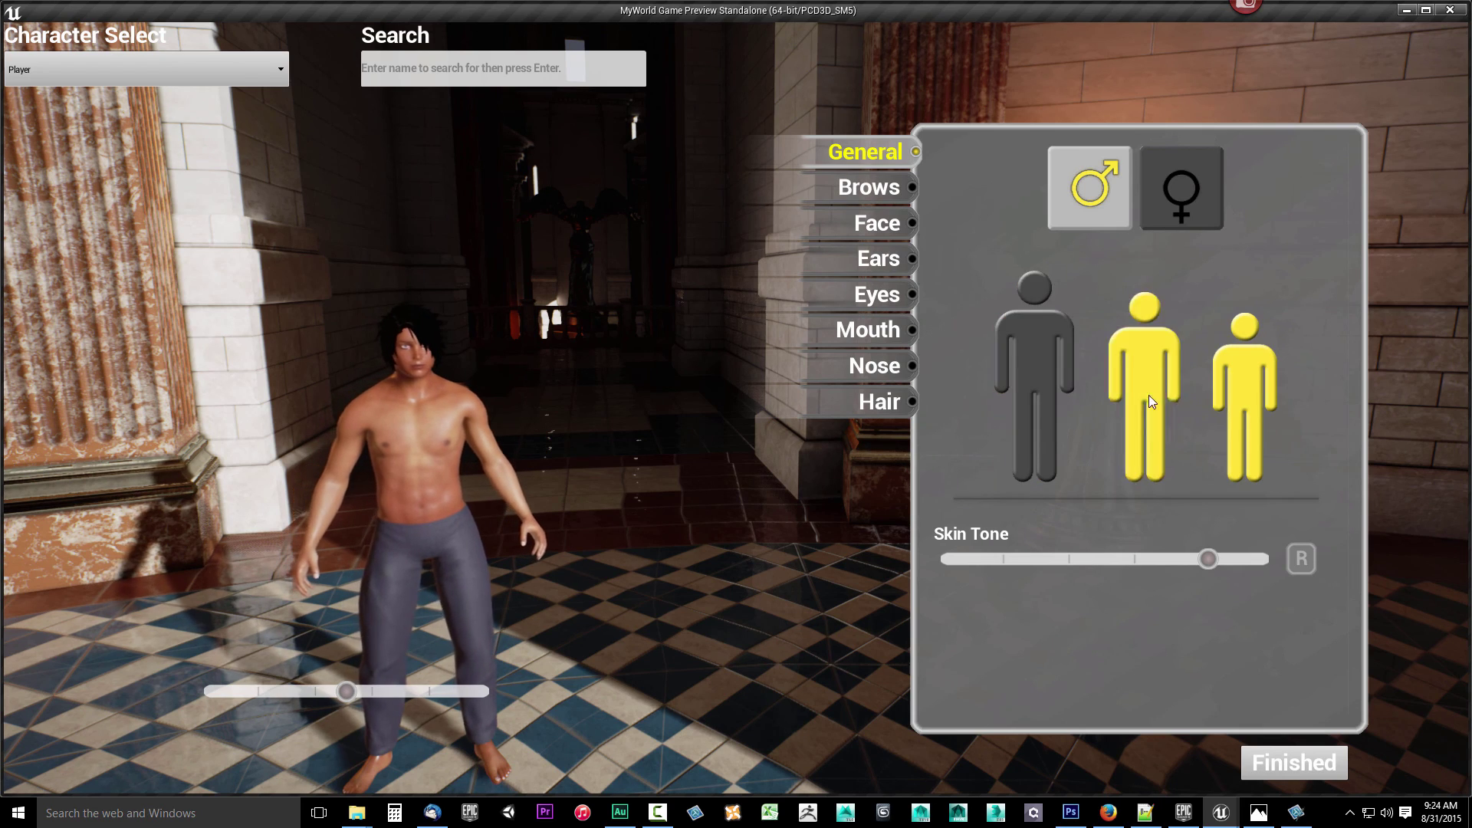
# Step: Give the male a different Brow Type, then return to General and switch to the female
pyautogui.click(874, 189)
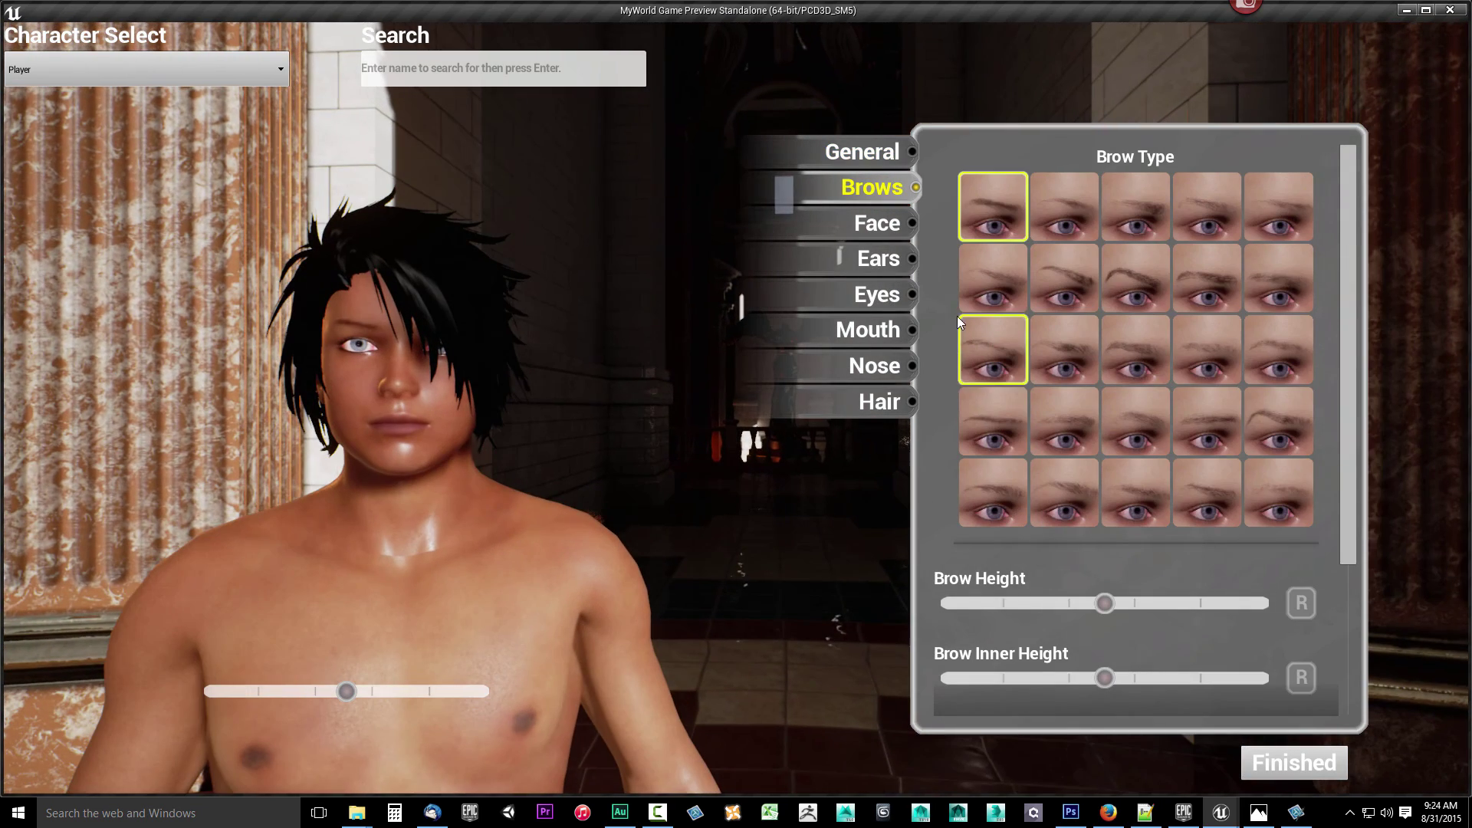
pyautogui.click(978, 337)
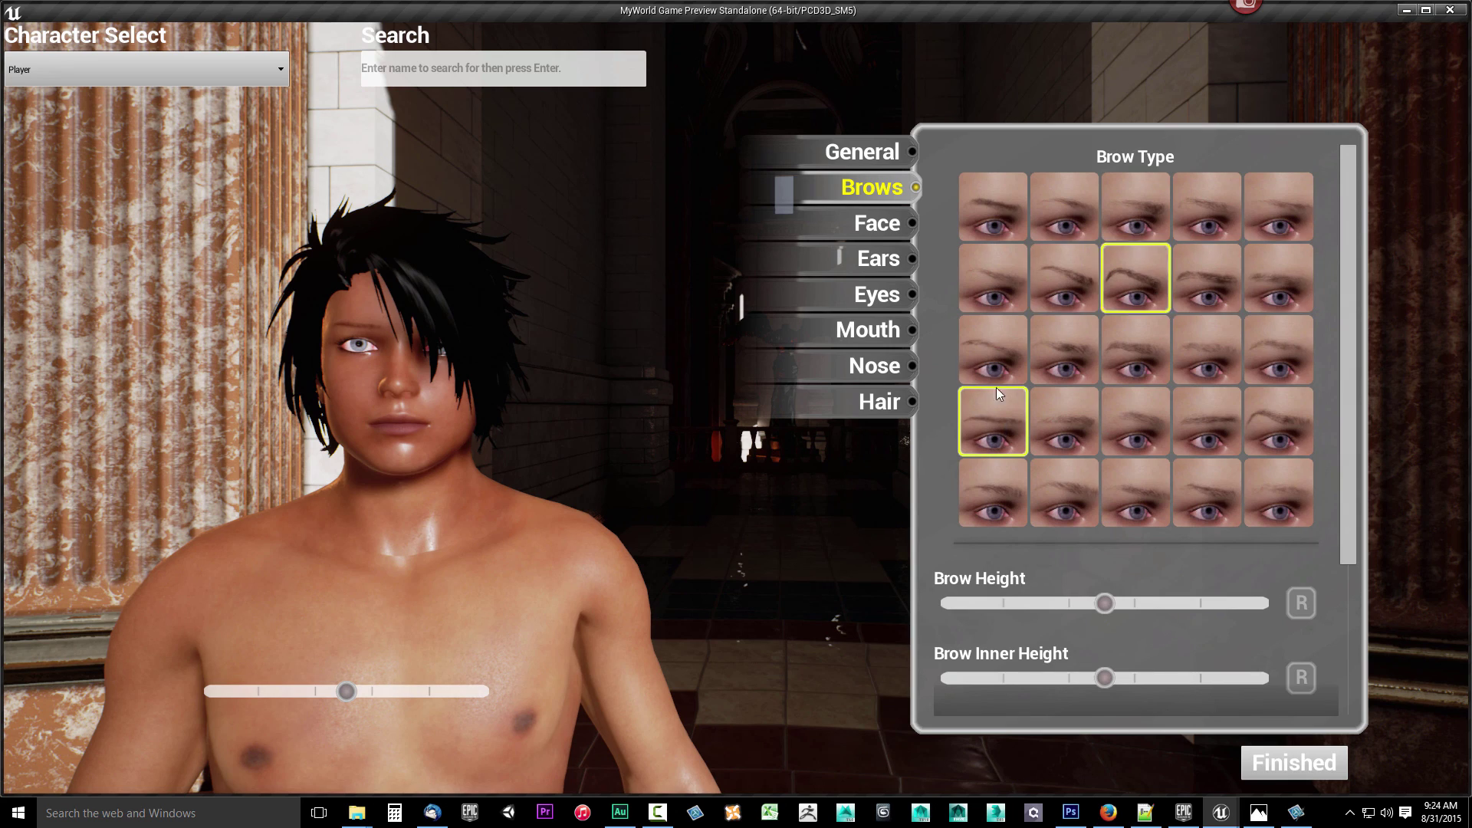
pyautogui.click(902, 153)
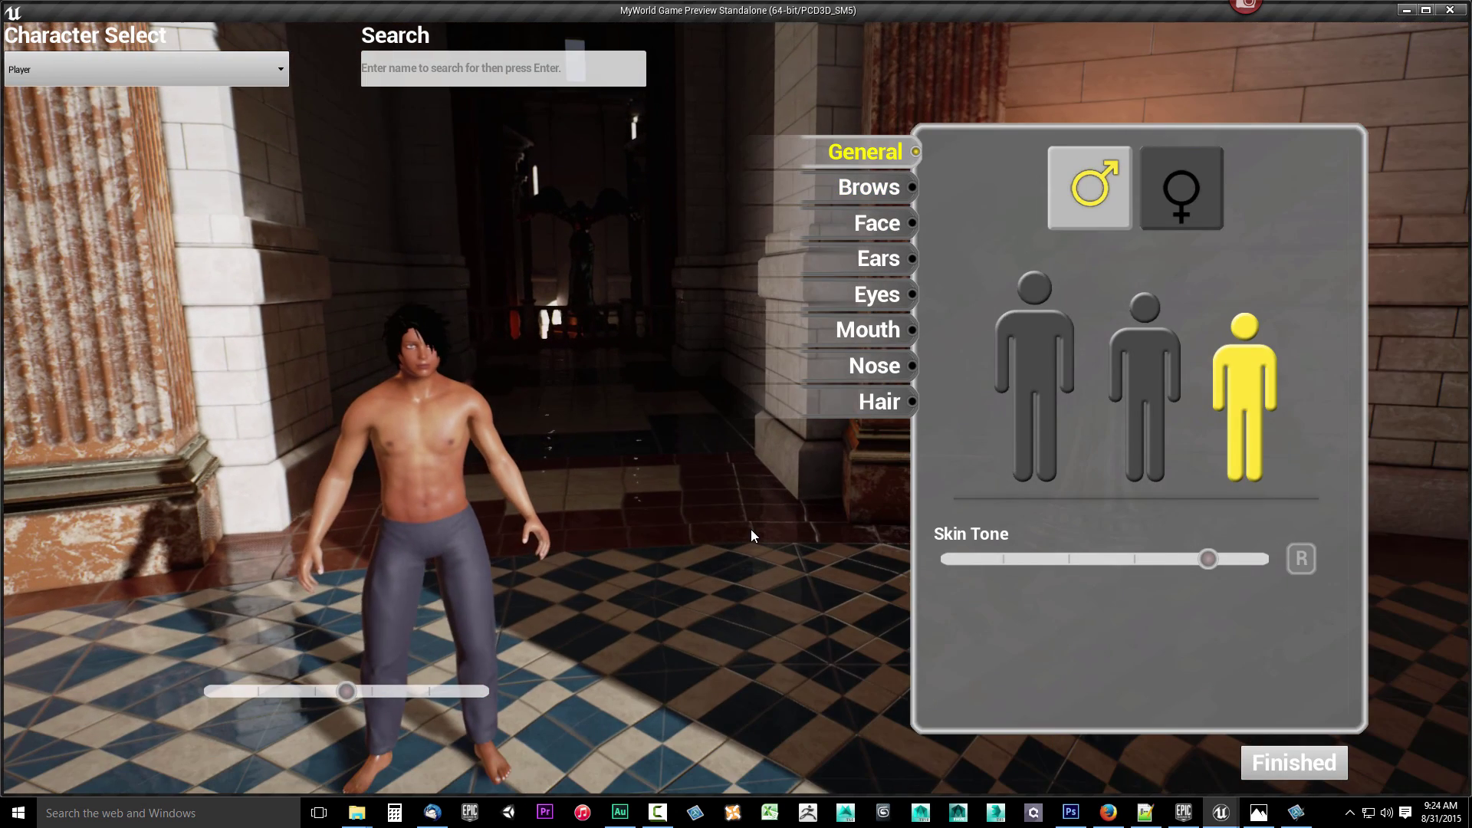
pyautogui.click(1208, 215)
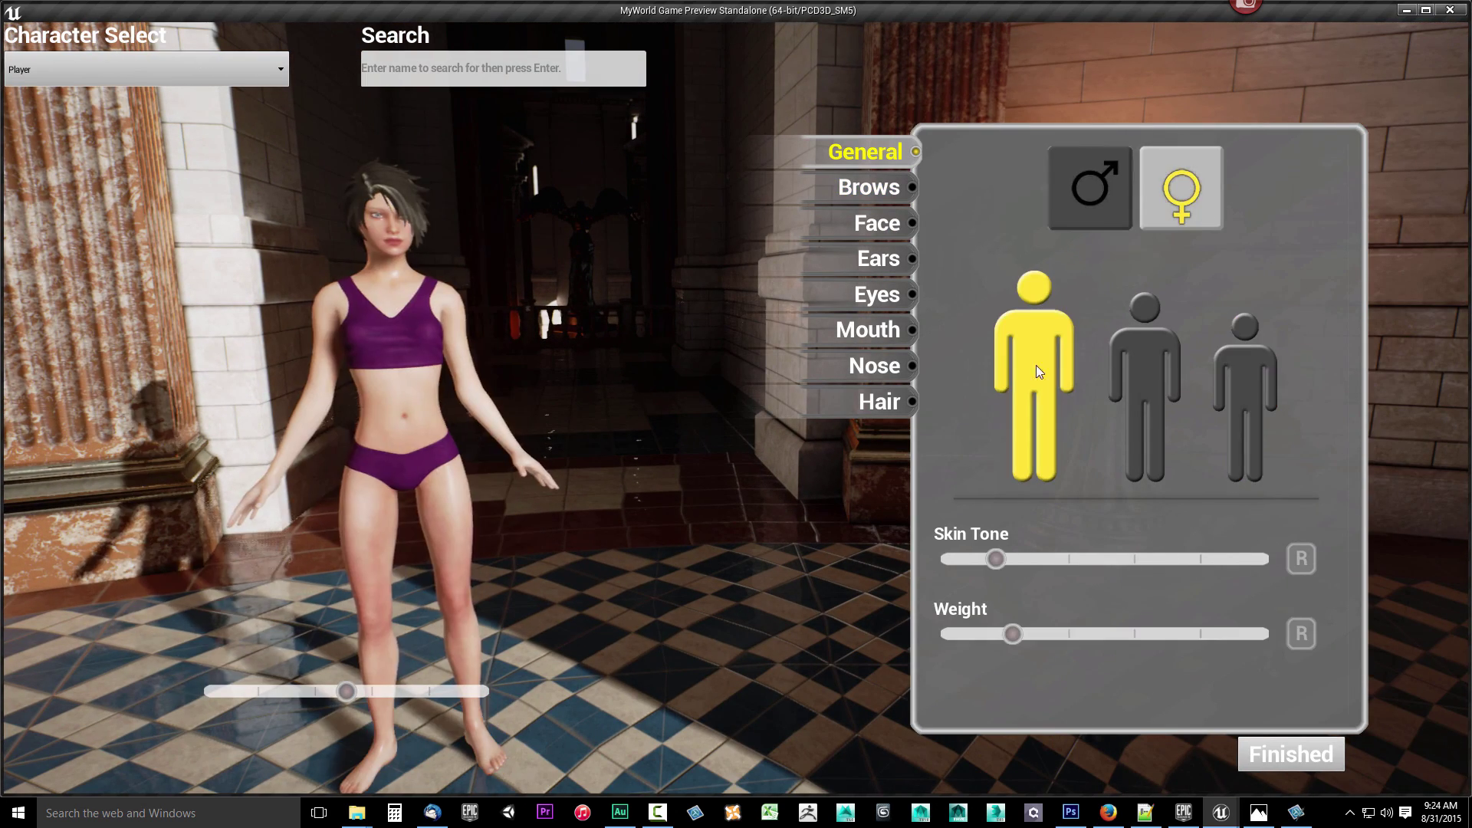
pyautogui.click(868, 195)
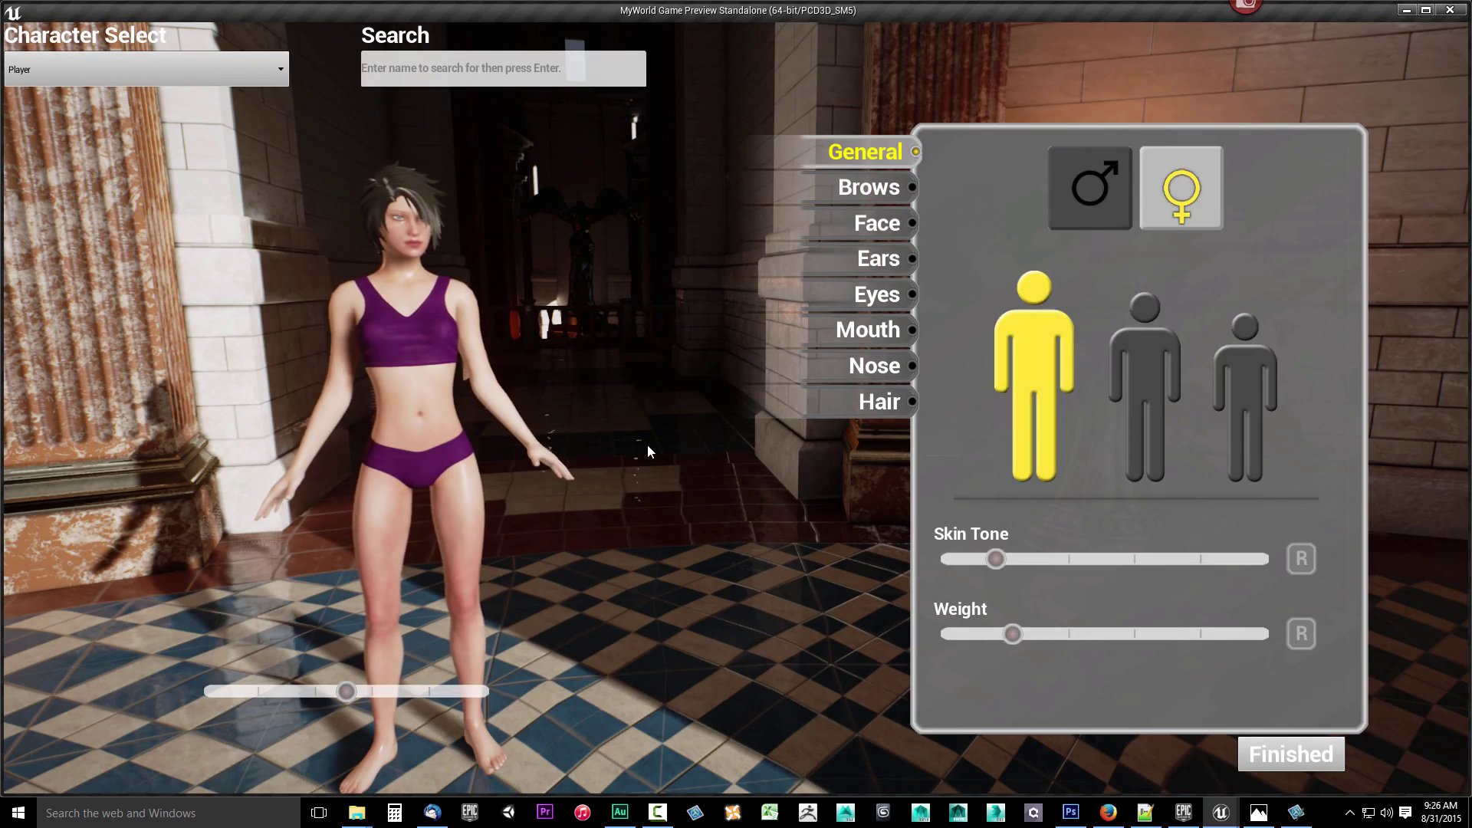